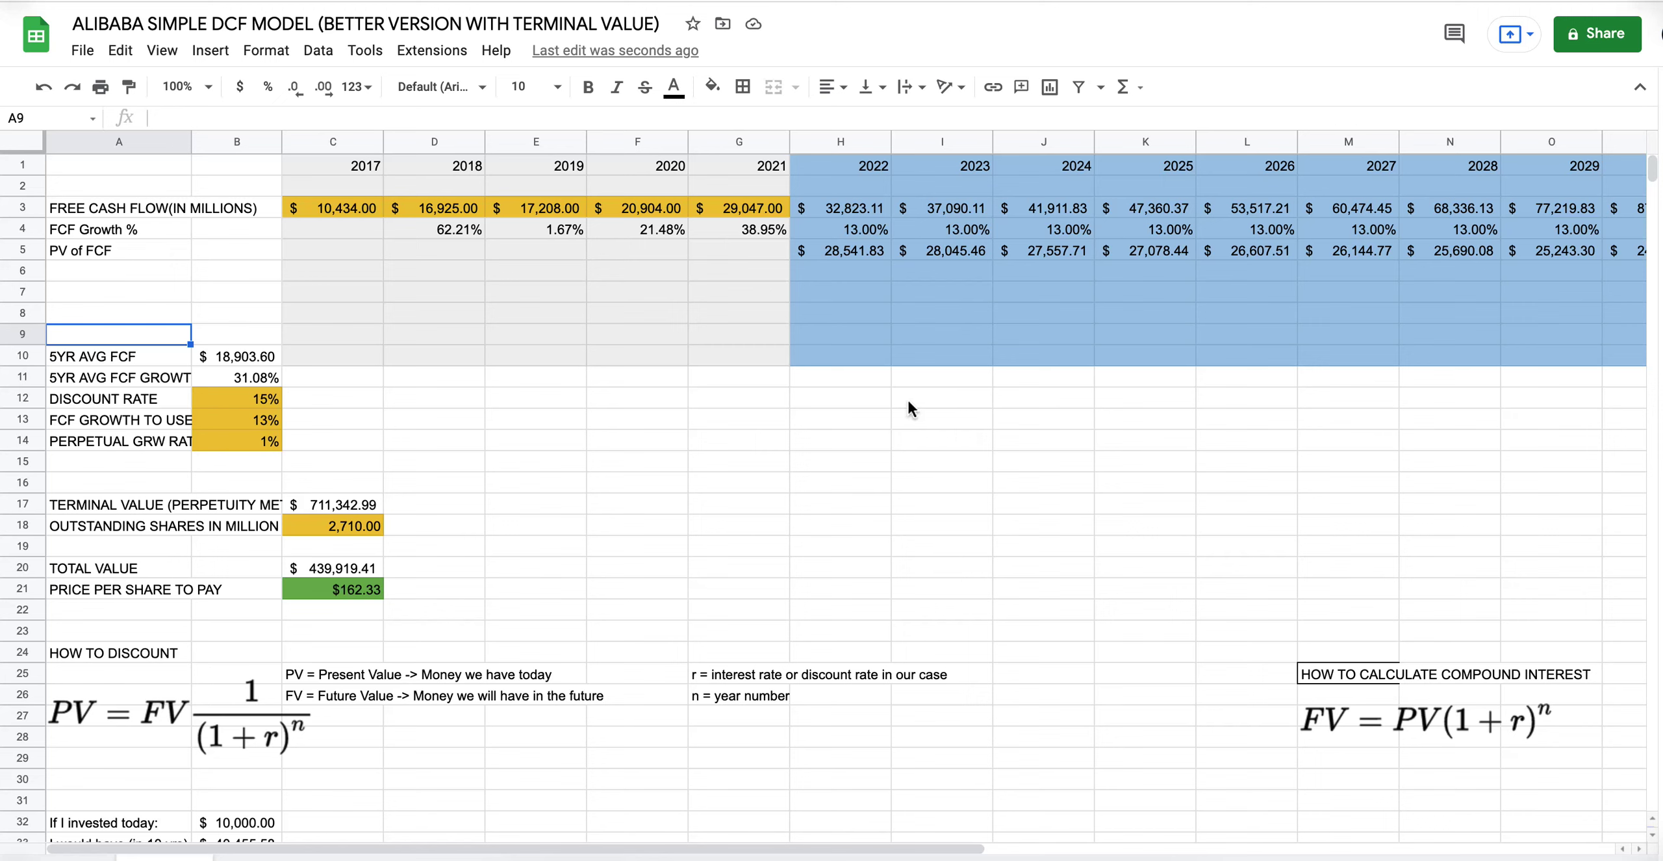
Step: Review the 2017–2021 free cash flows, their yearly growth rates and the five-year average FCF growth formula in B11
click(772, 469)
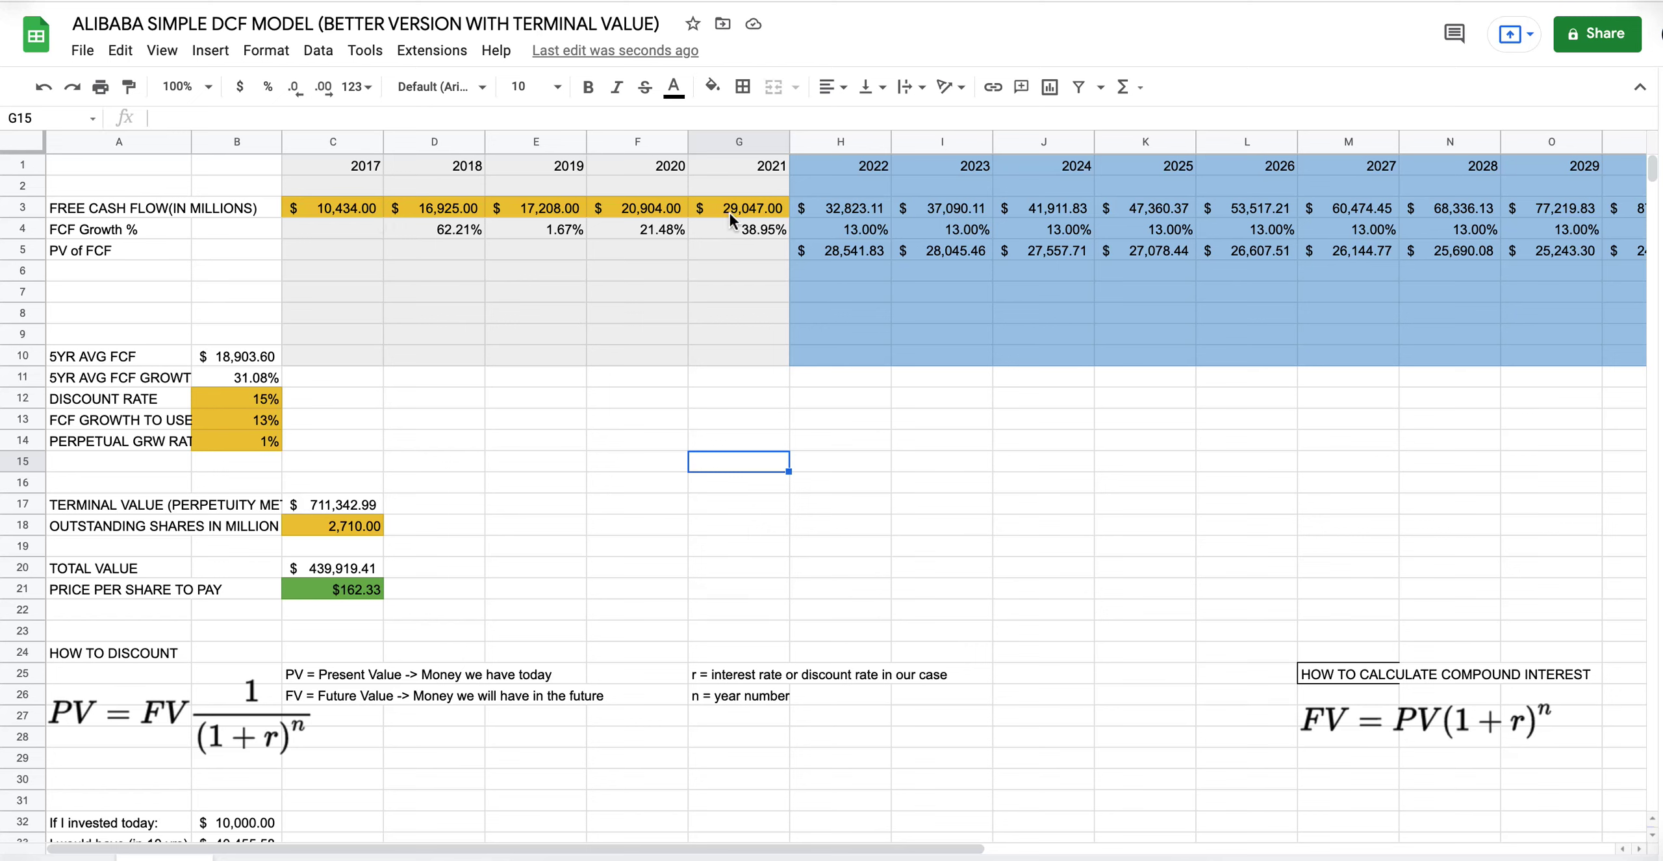
drag(729, 211, 362, 216)
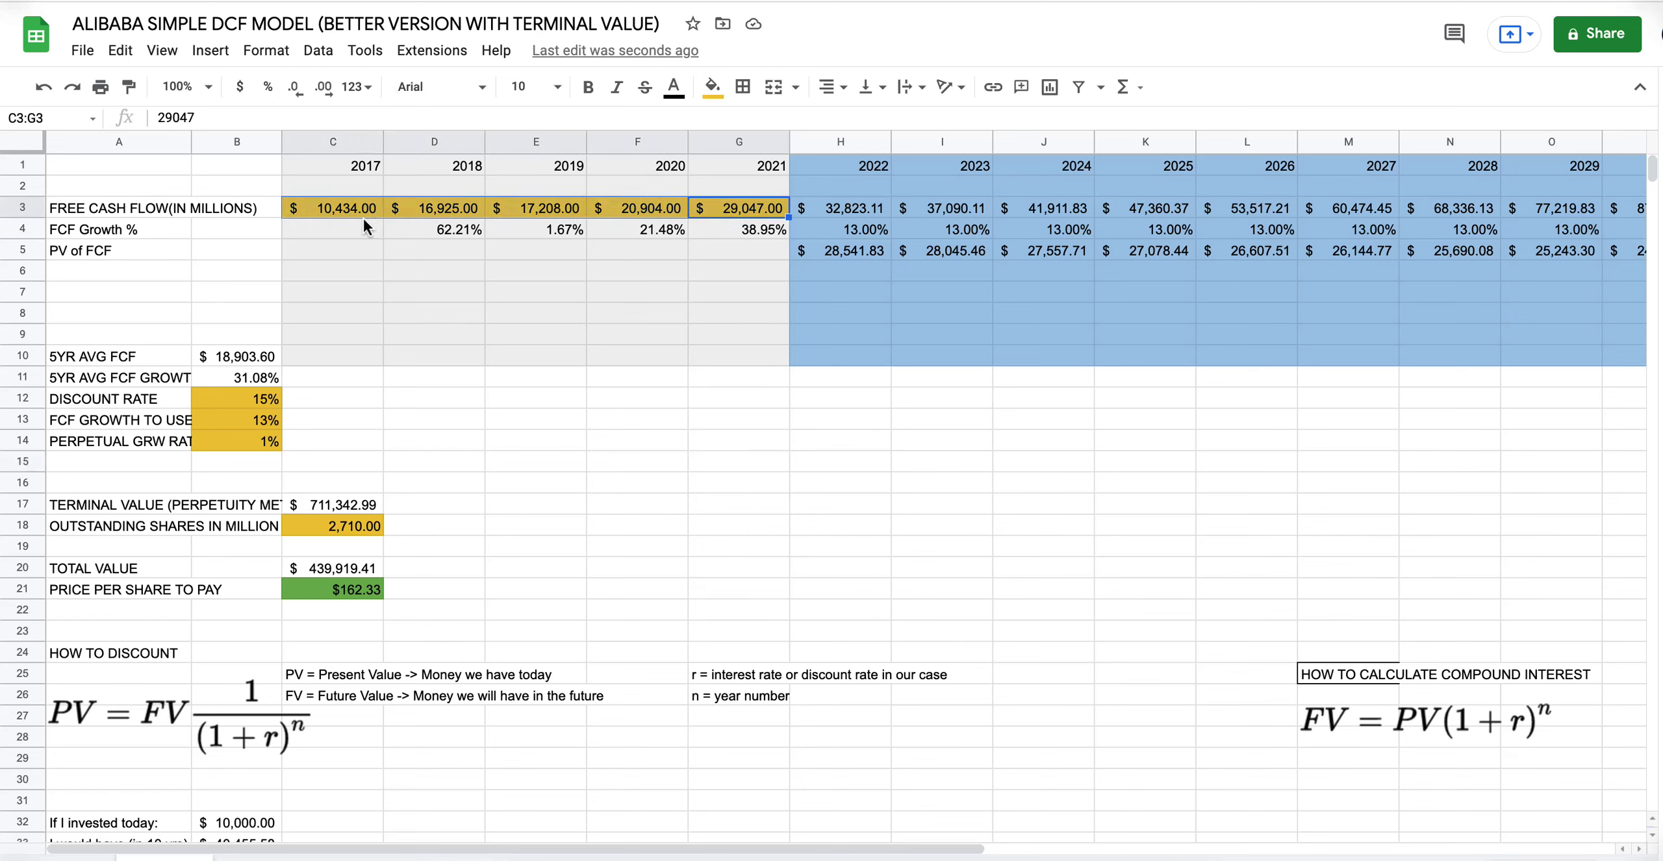
click(403, 253)
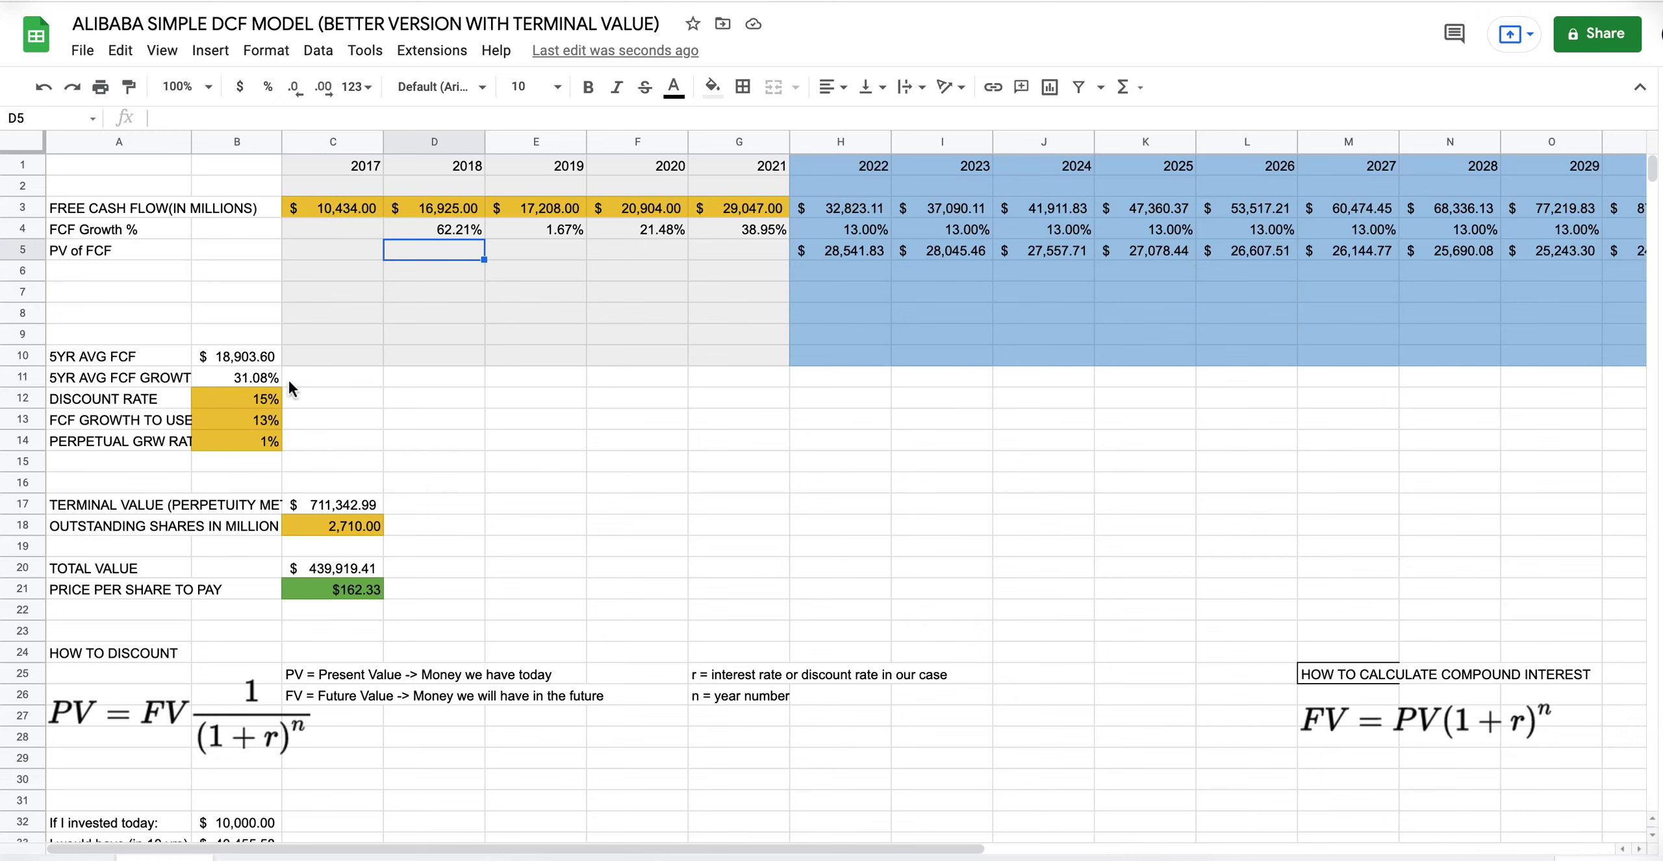
click(319, 214)
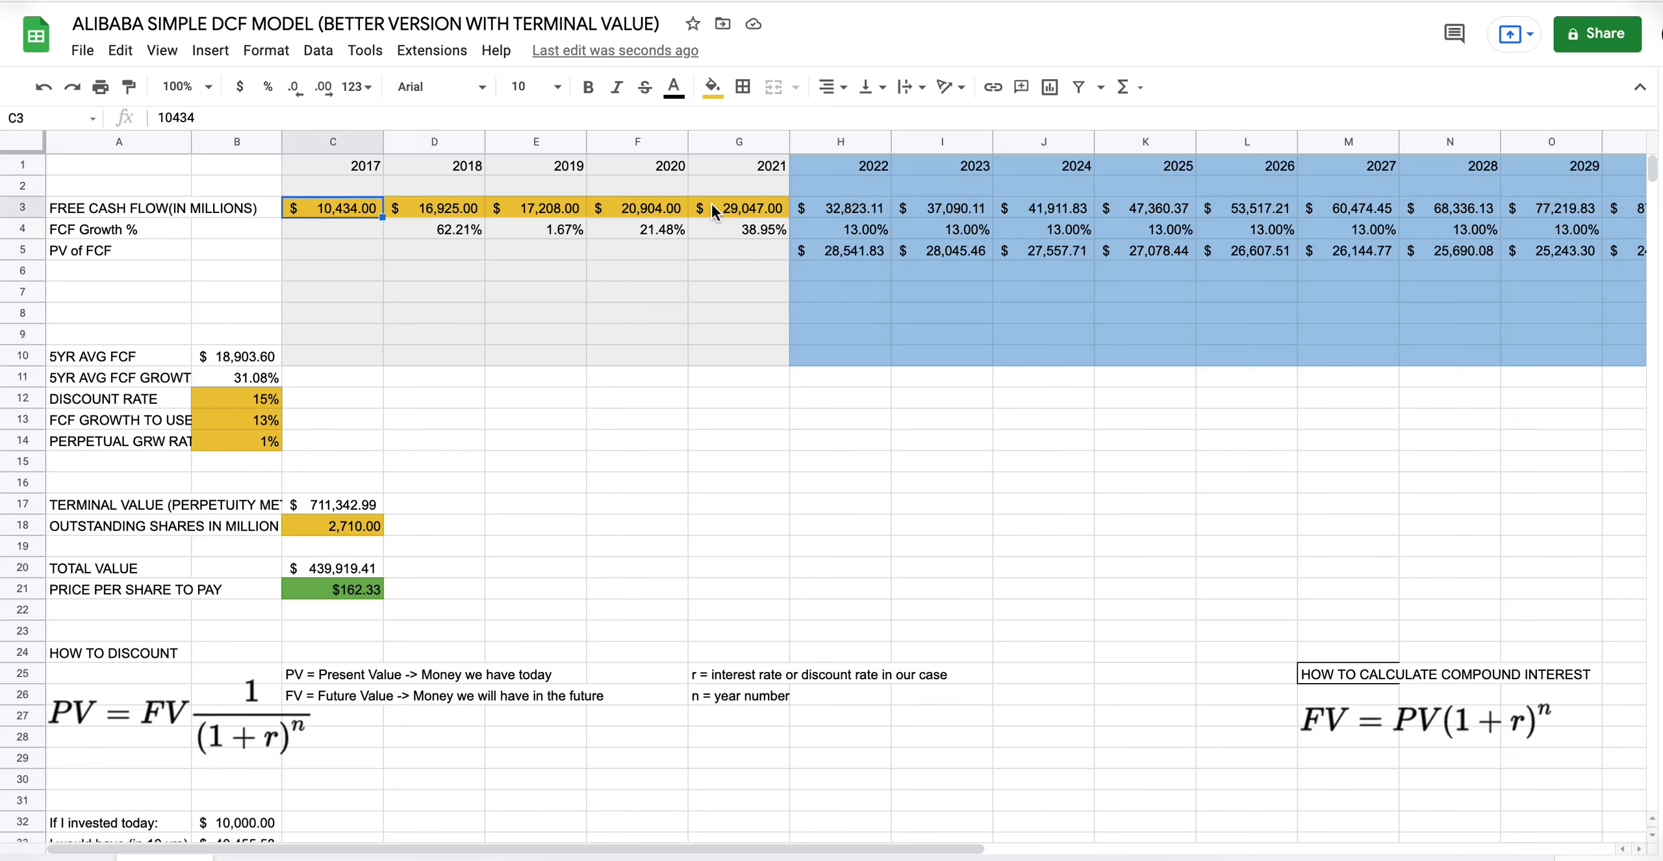
drag(763, 206, 368, 206)
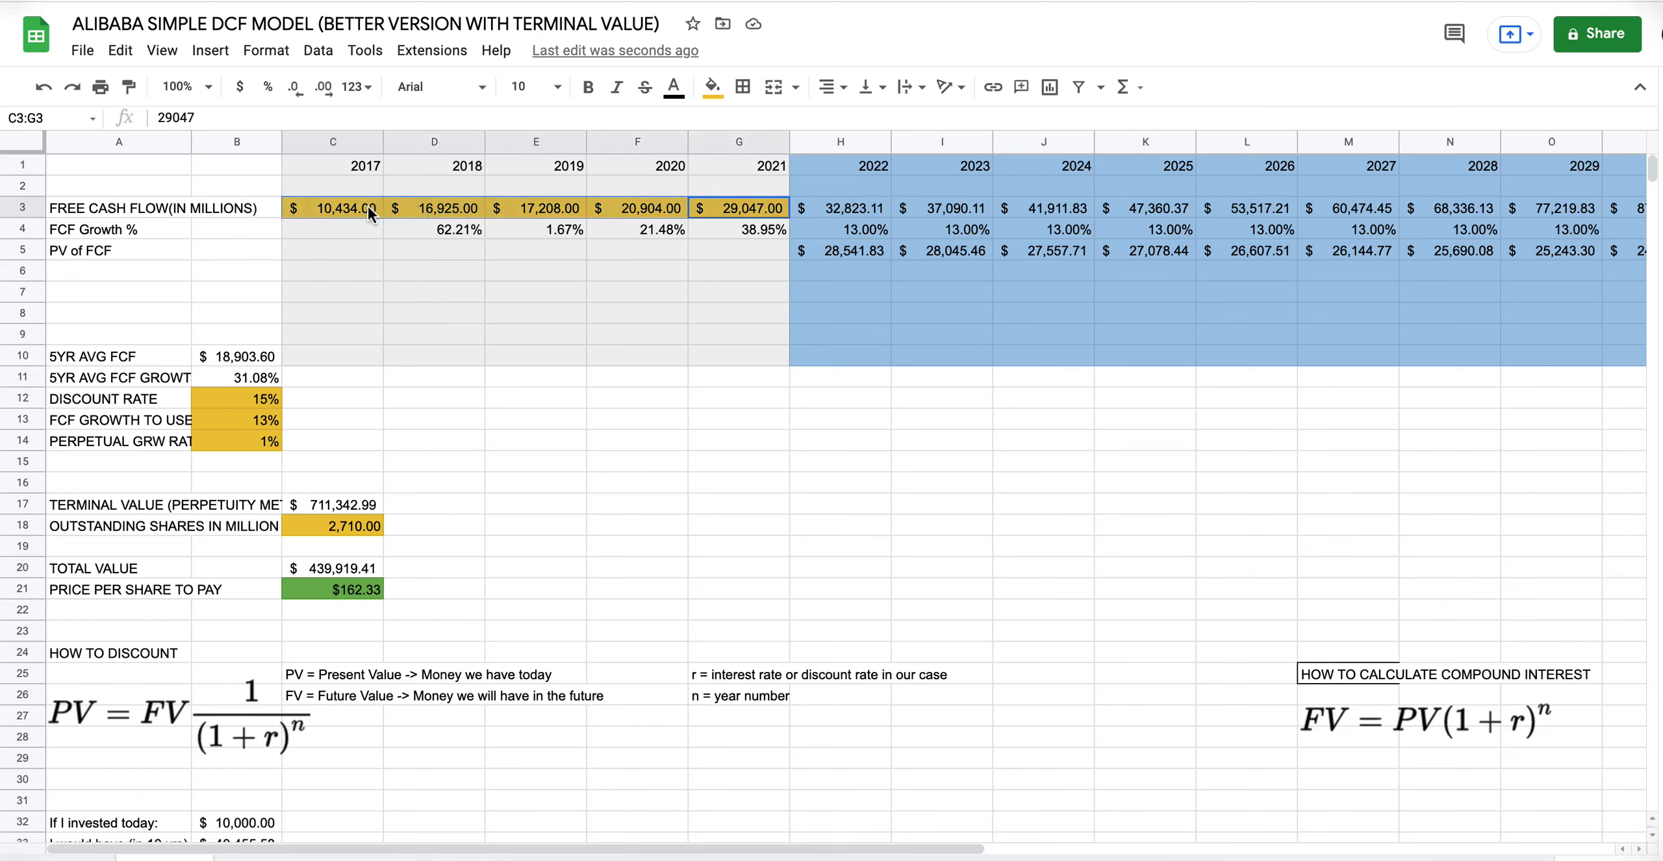
click(642, 289)
drag(741, 231, 458, 240)
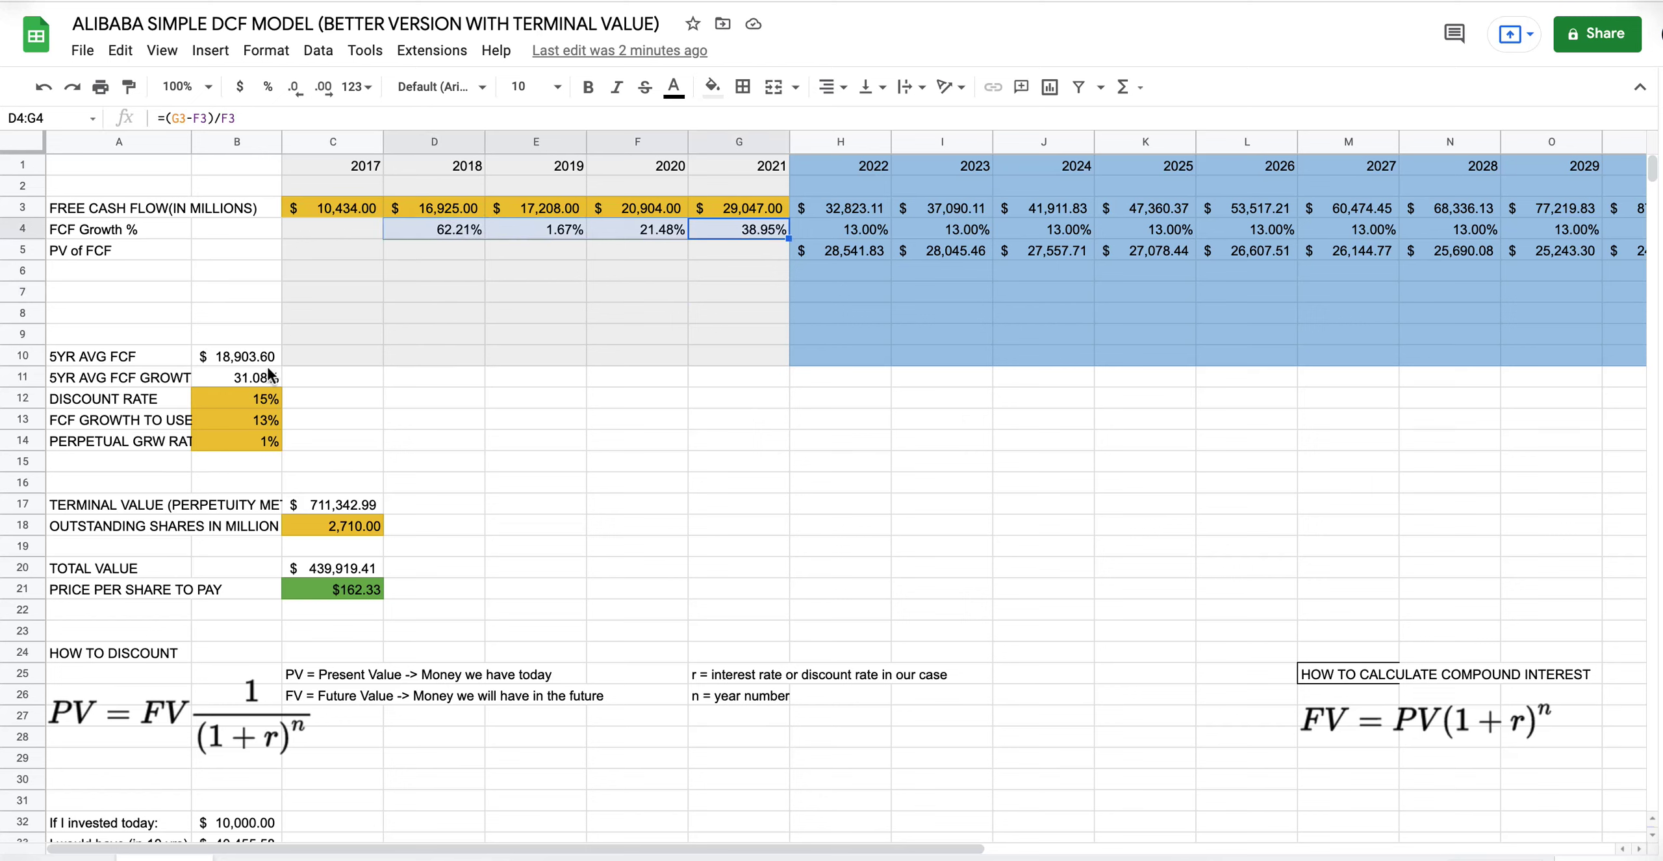
click(252, 382)
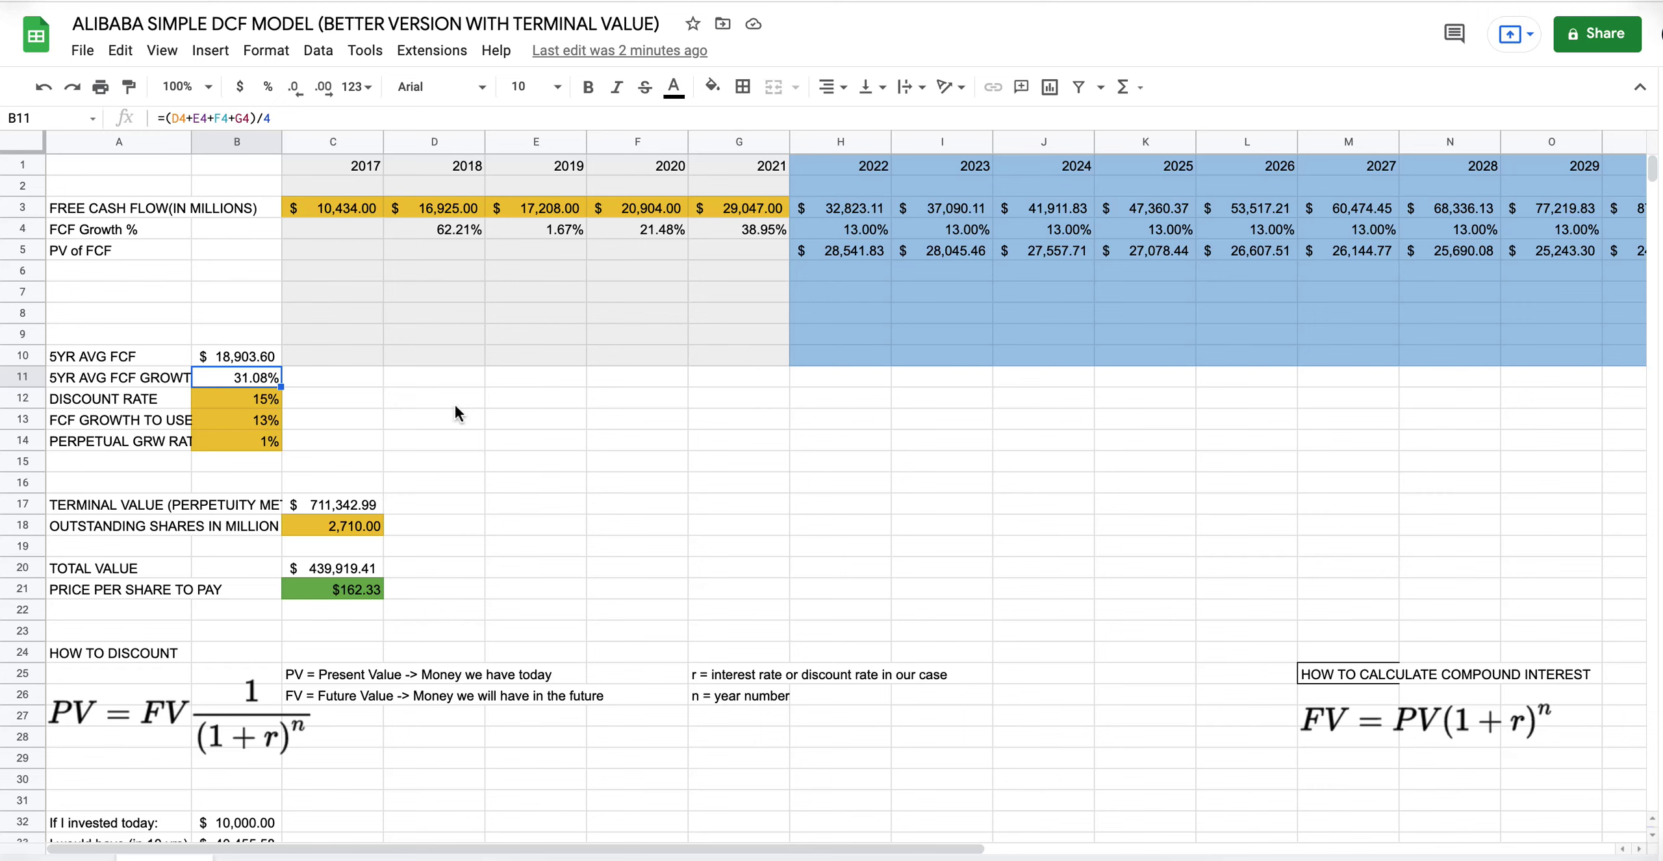
Step: Test the model with the FCF growth to use in B13 set to 15%, and restore it to 13%
click(276, 429)
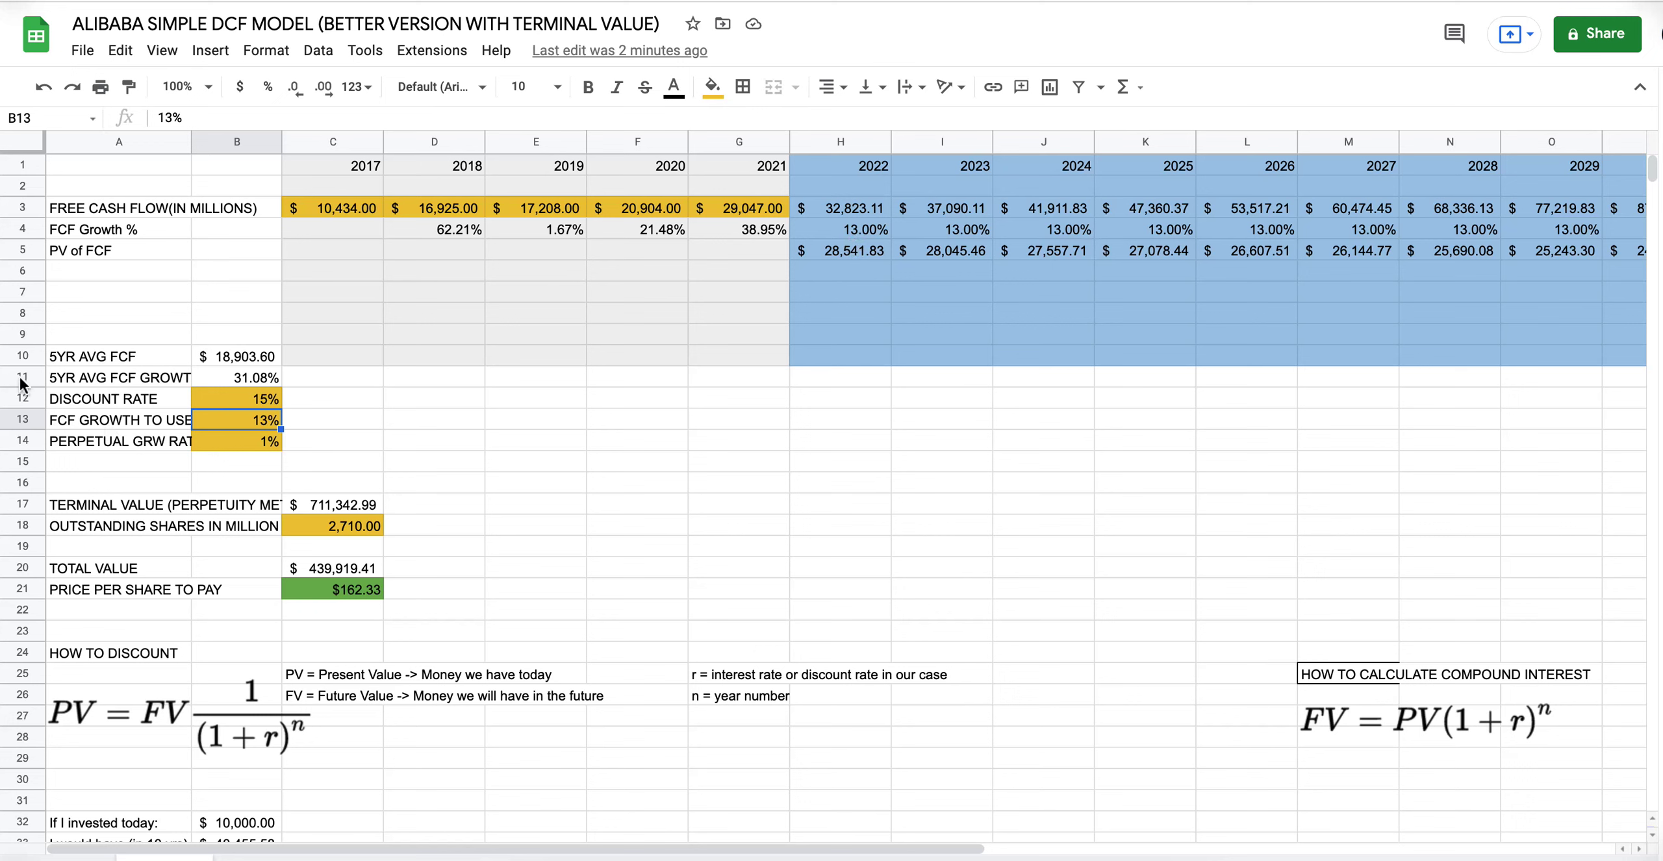
text(15)
key(Return)
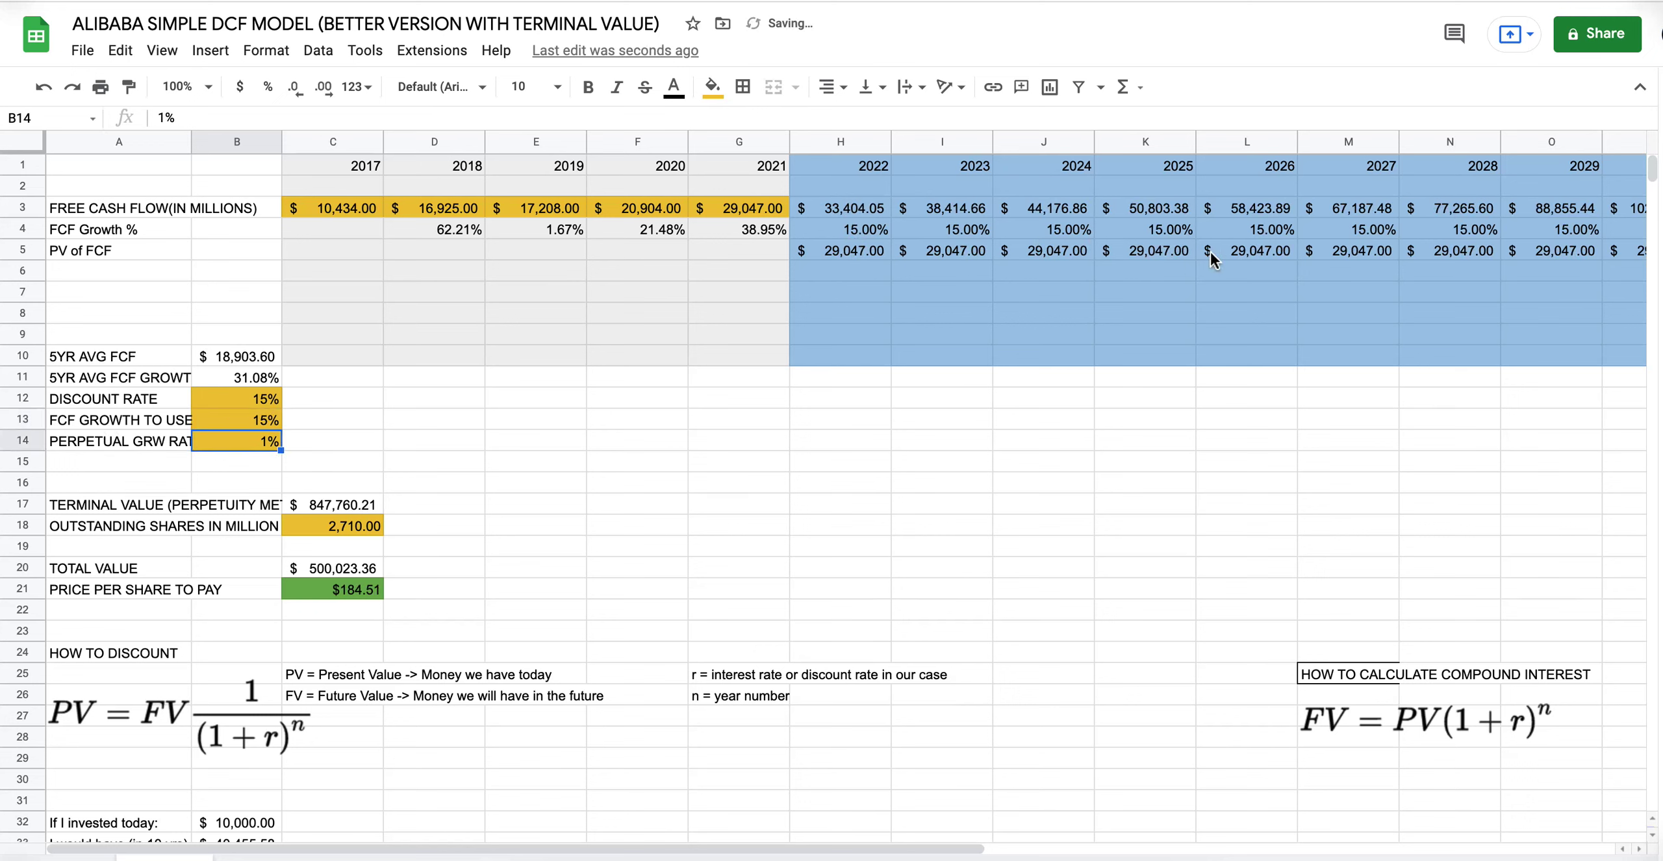
click(249, 420)
text(13)
key(Return)
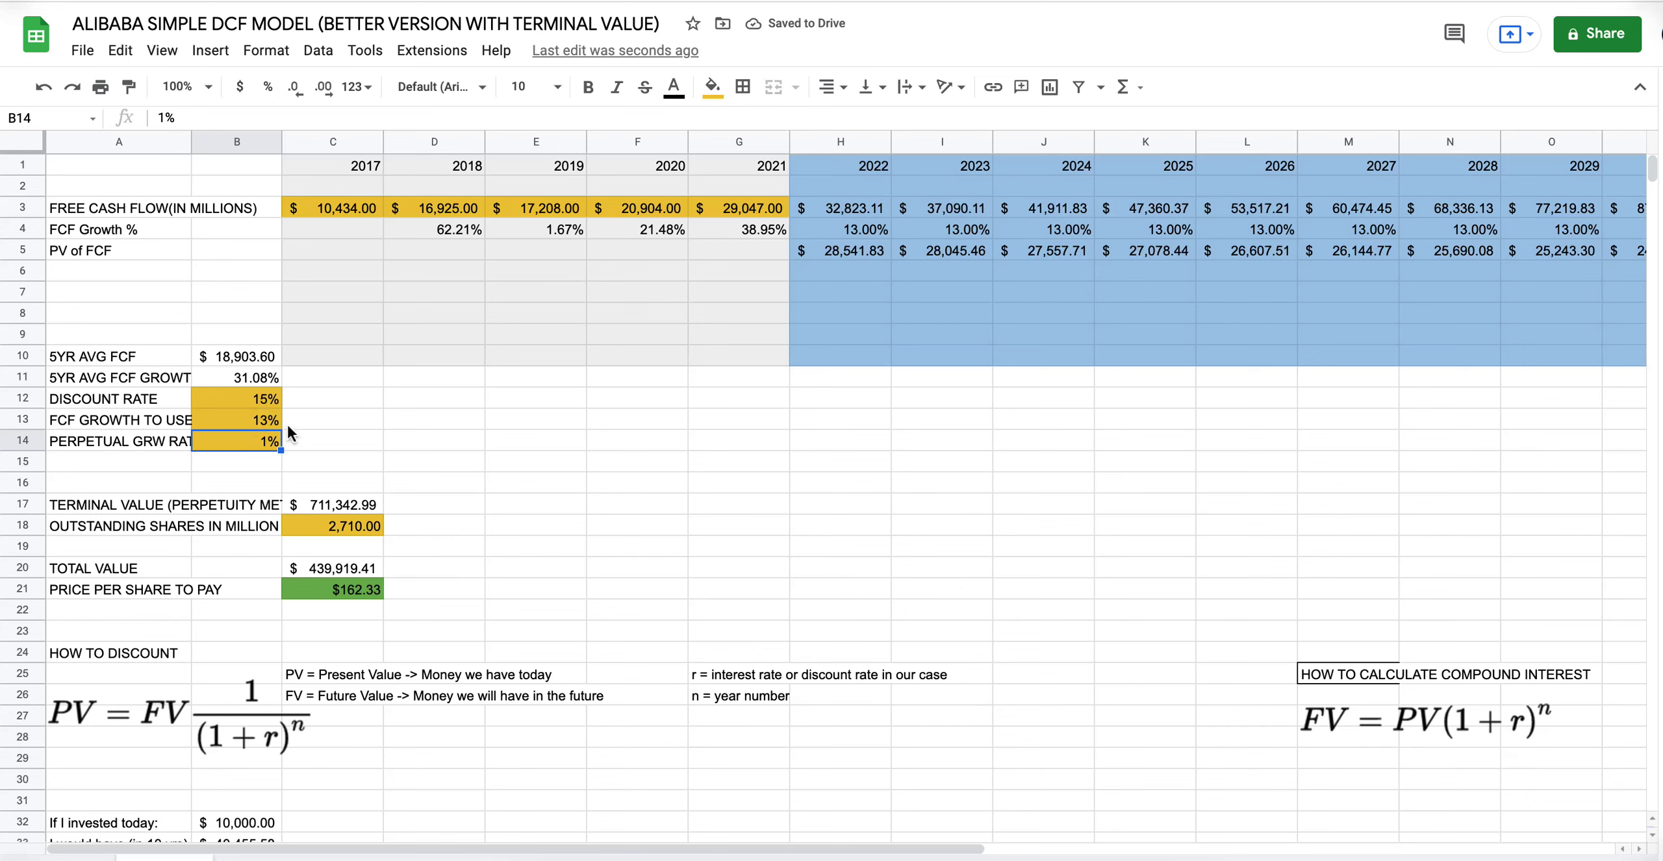
Step: Review the FCF growth, discount rate and perpetual growth inputs, and inspect the outstanding shares formula in C18 without changing it
click(278, 426)
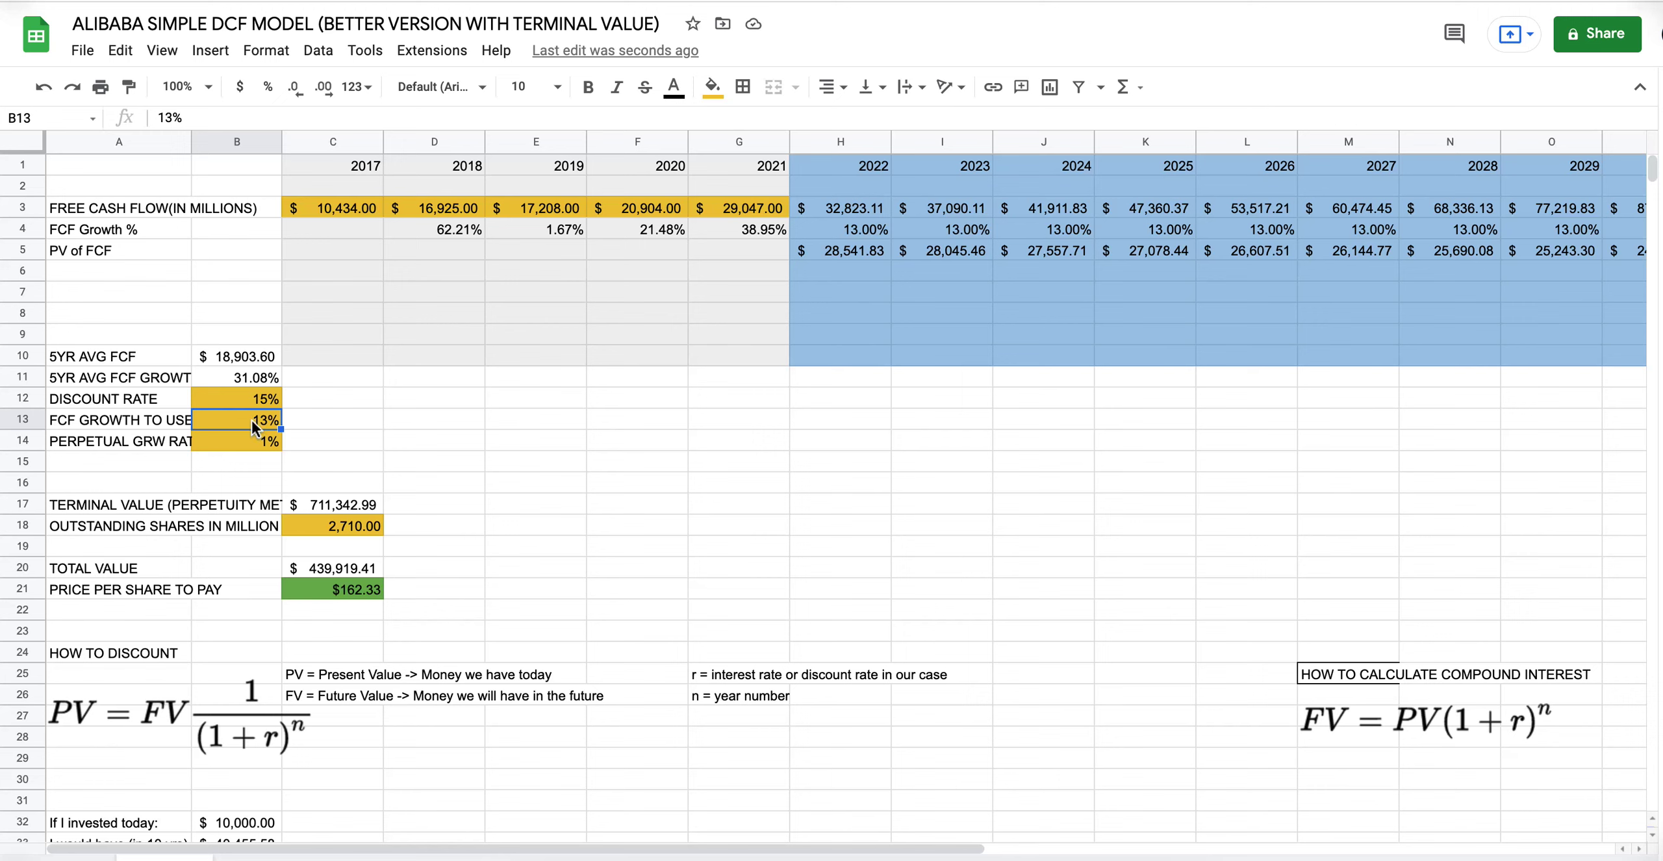
click(226, 398)
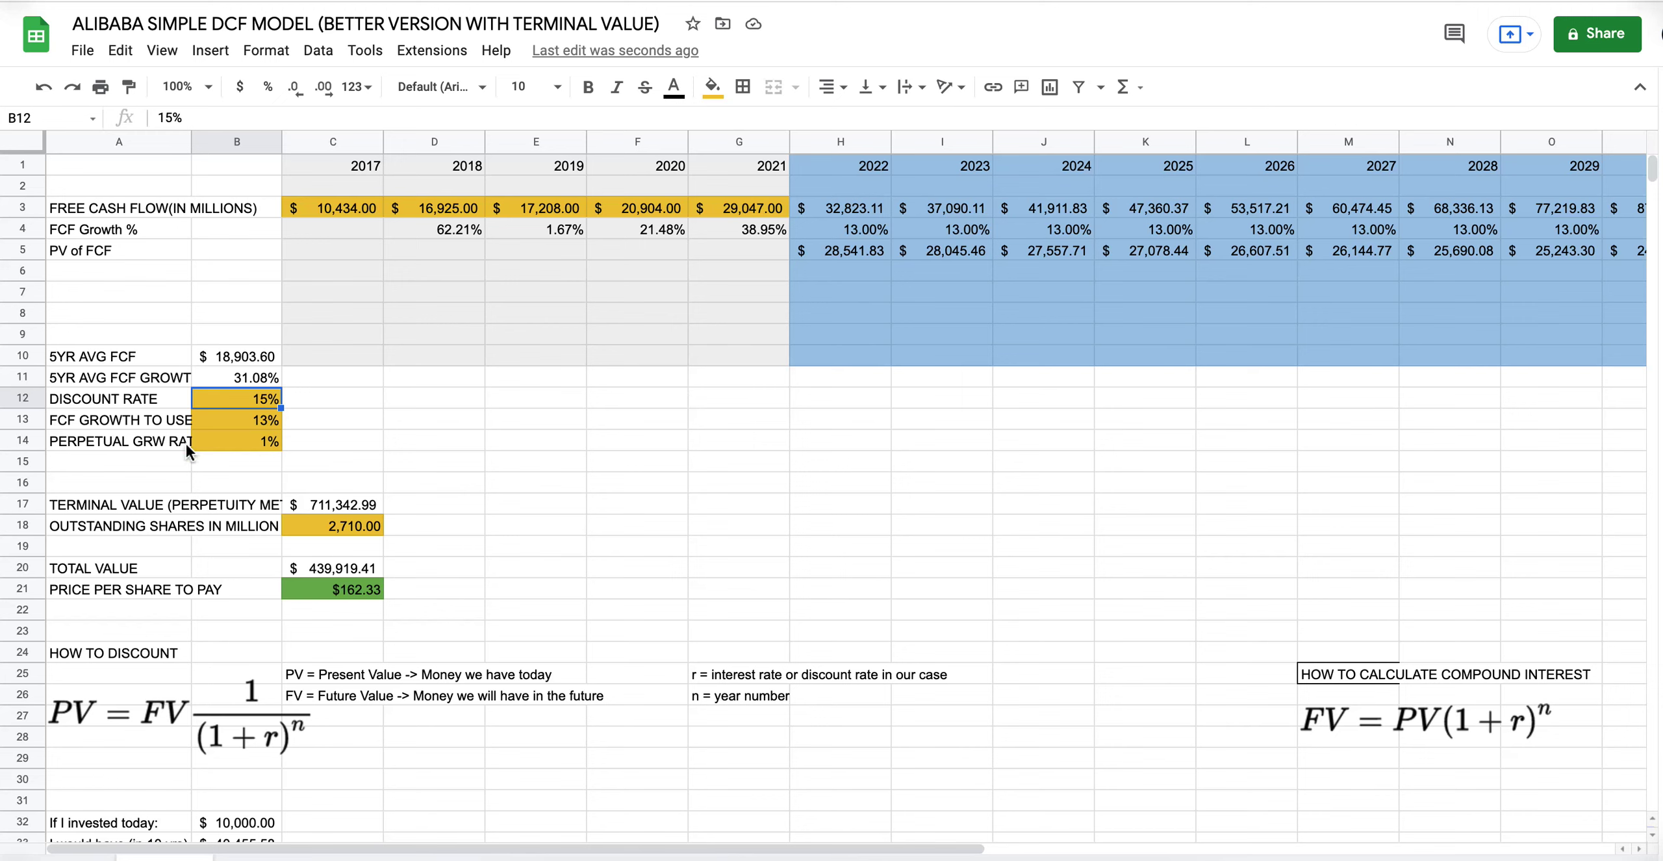
click(213, 441)
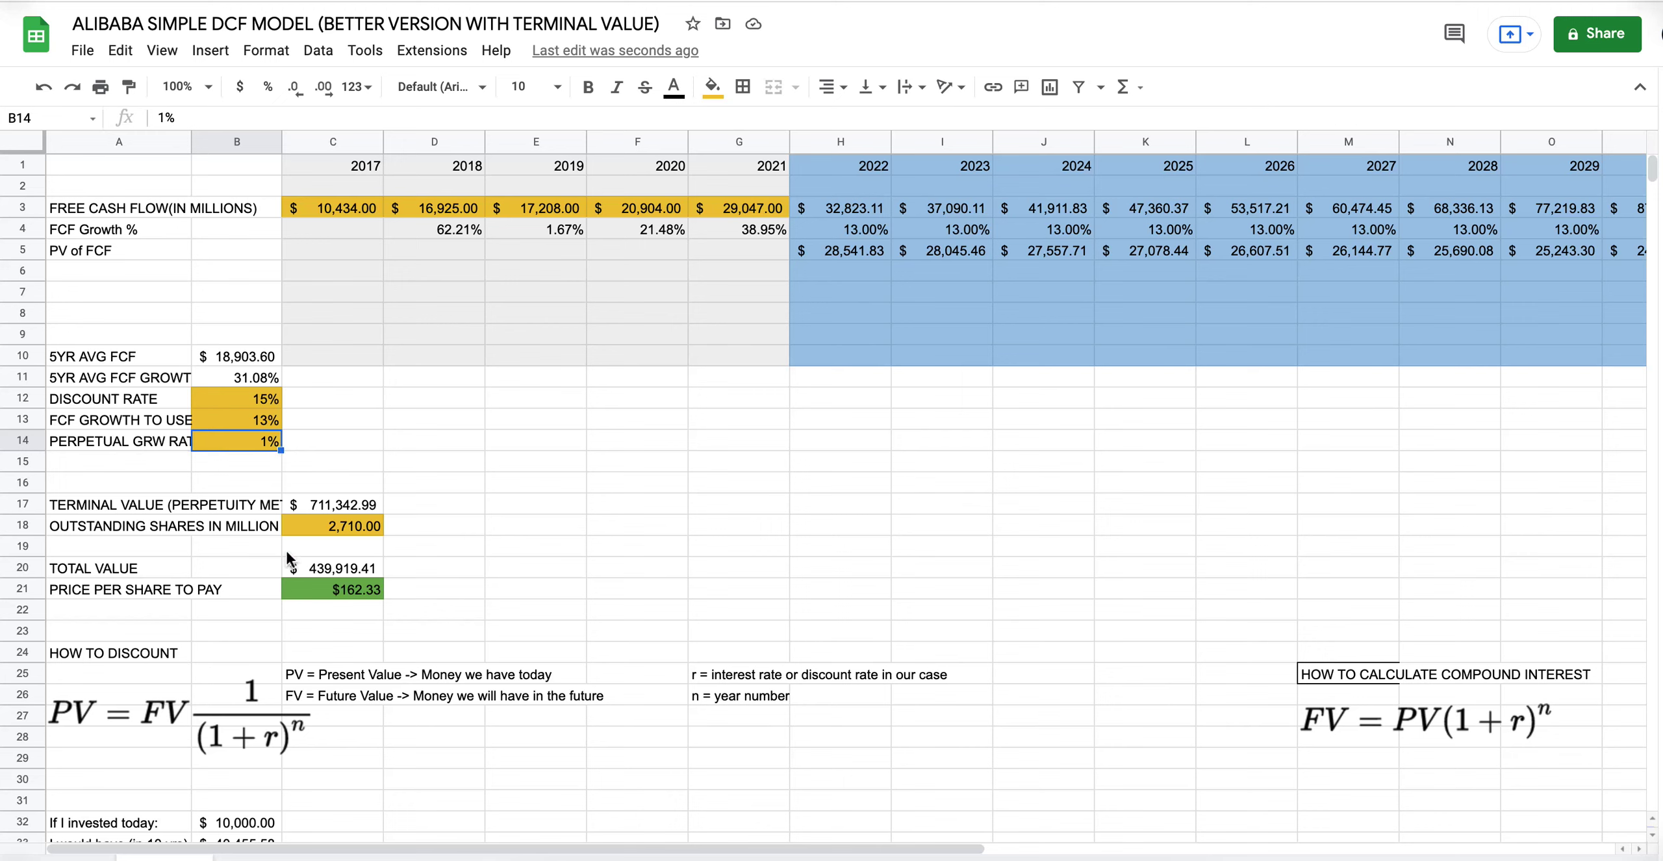
click(308, 526)
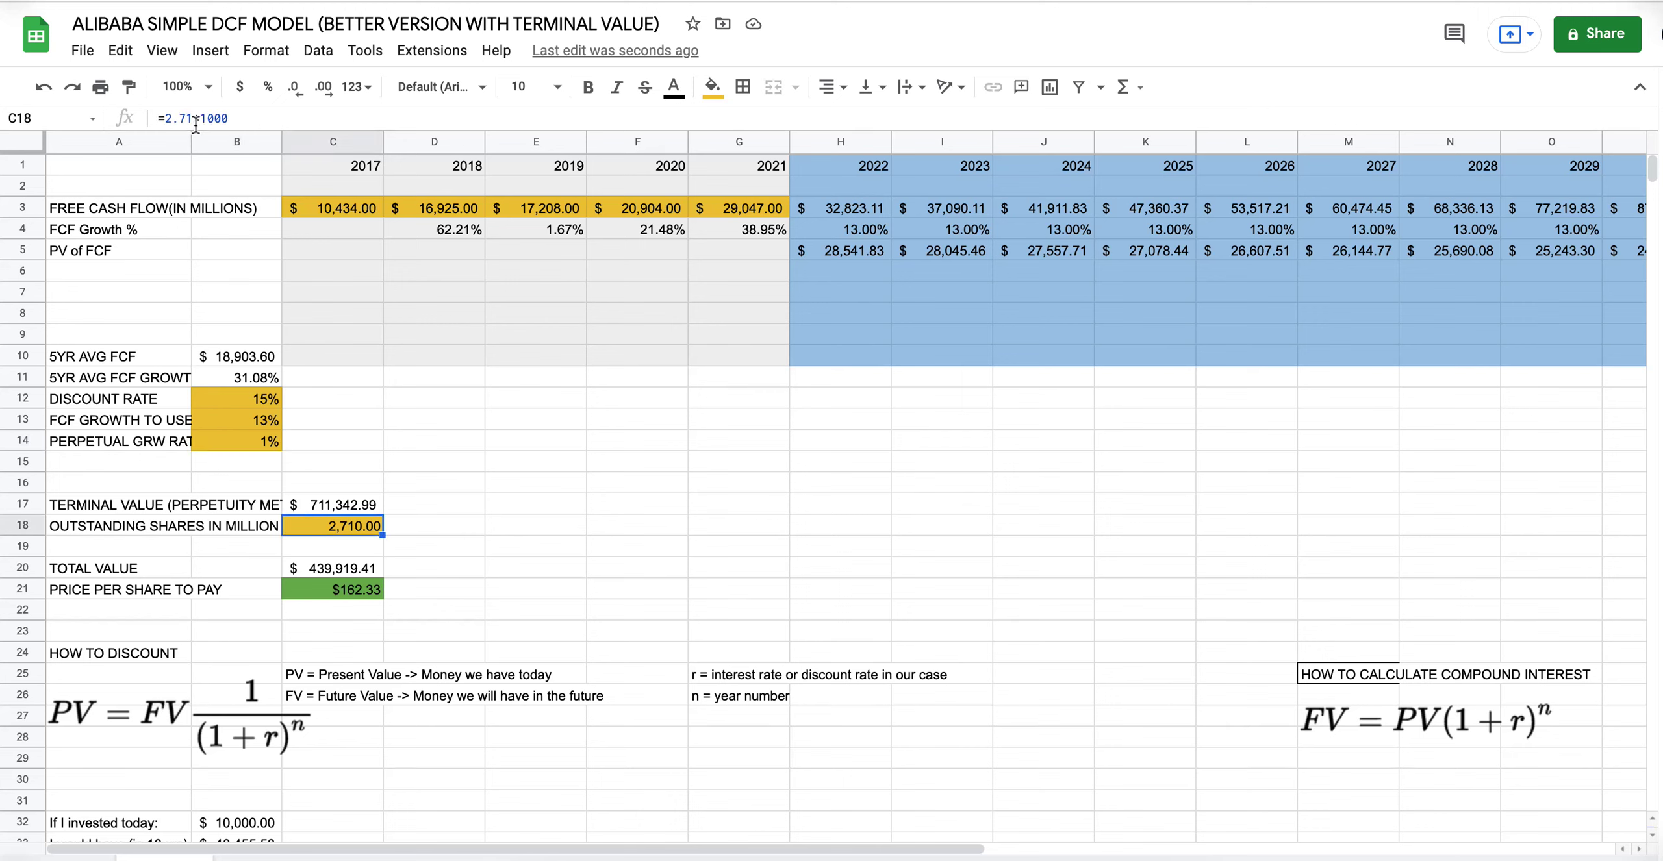
drag(193, 118, 172, 118)
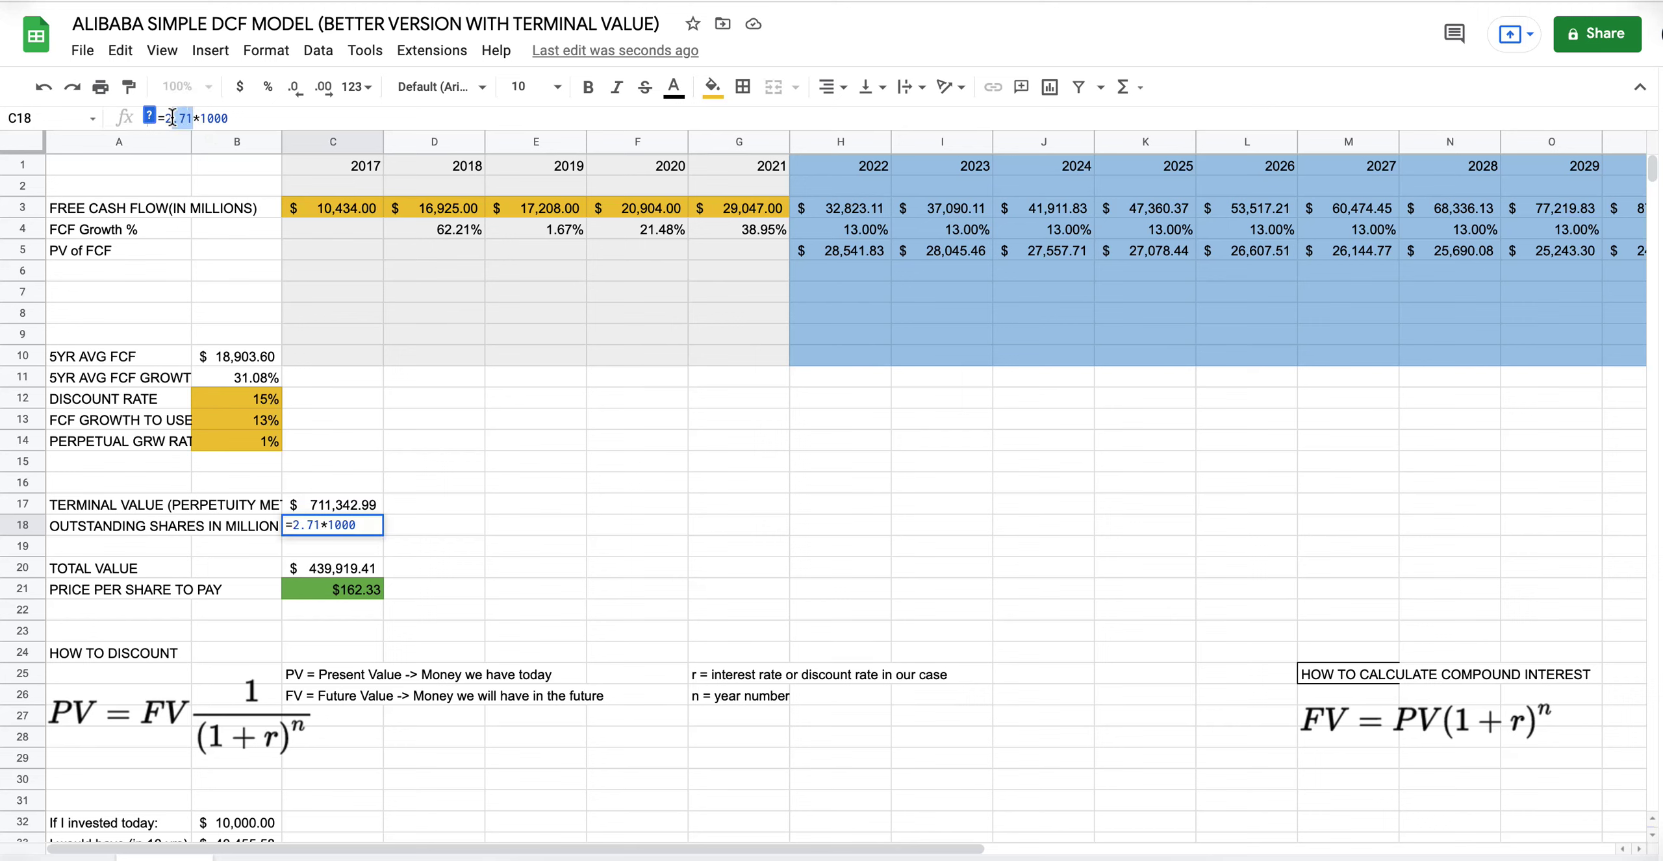
click(210, 119)
click(212, 526)
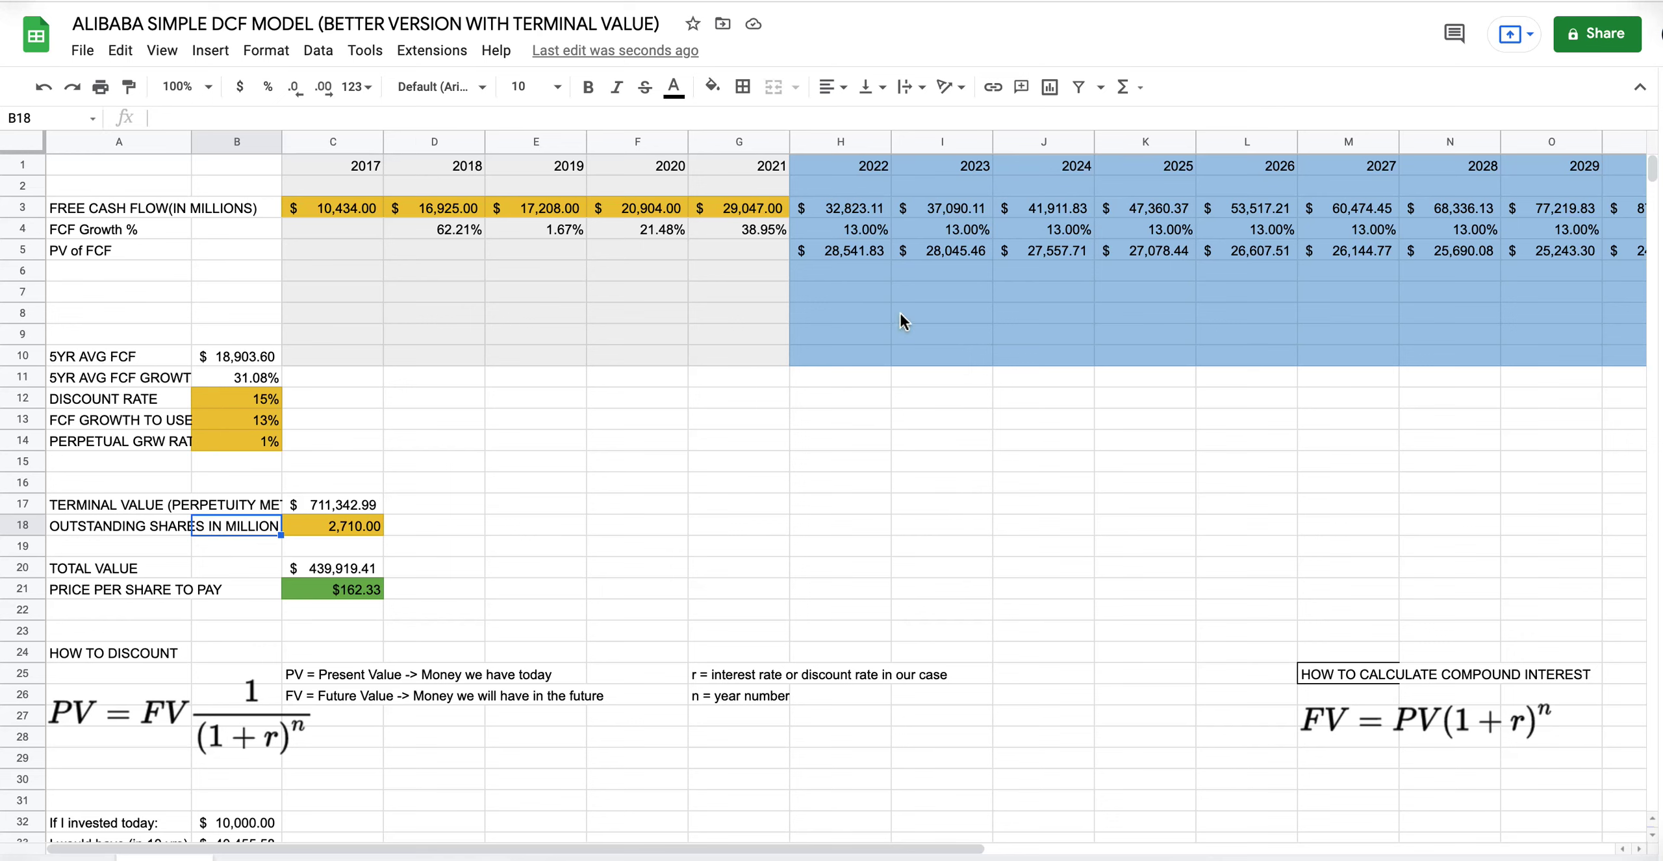
Step: Inspect the 2022 growth rate and present-value formulas in H4 and H5 of the projection section
drag(806, 848, 982, 848)
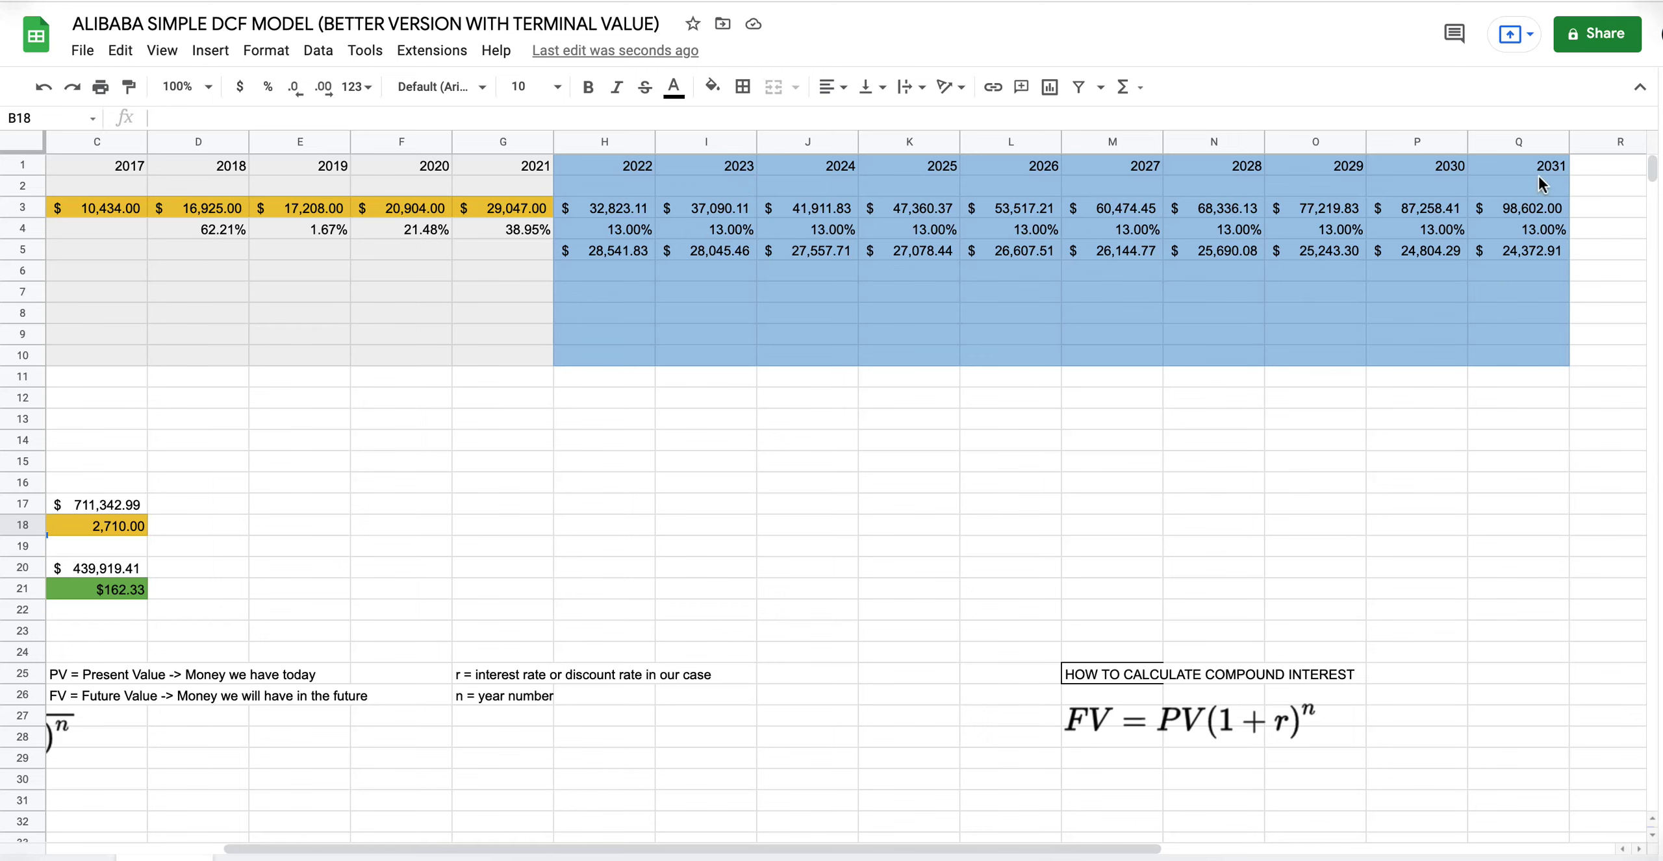
click(610, 231)
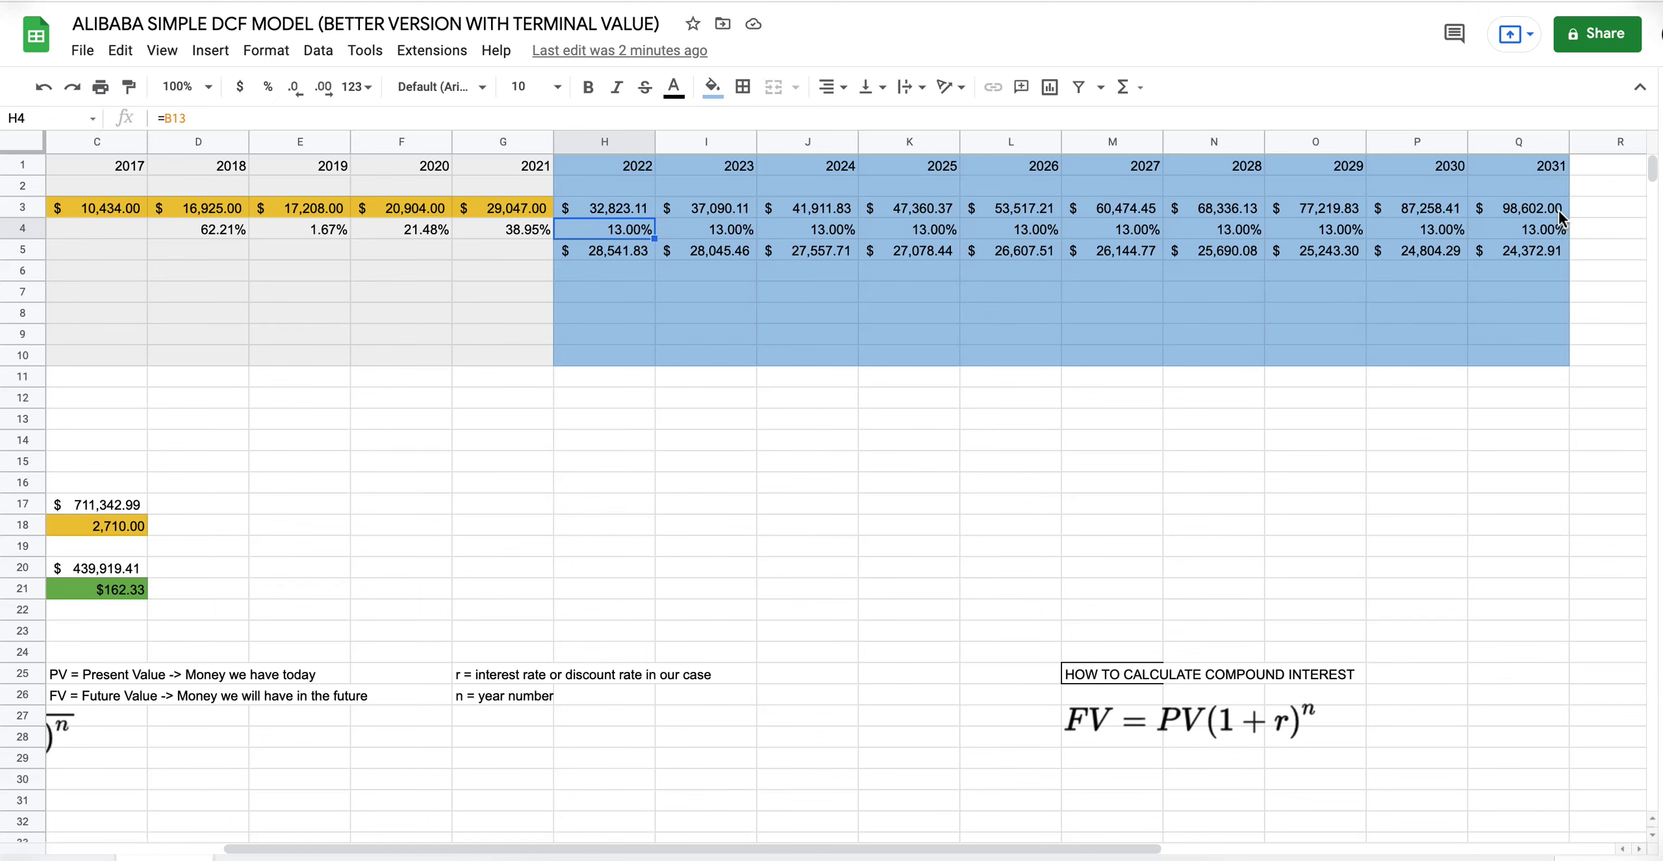
click(638, 252)
drag(684, 851, 513, 851)
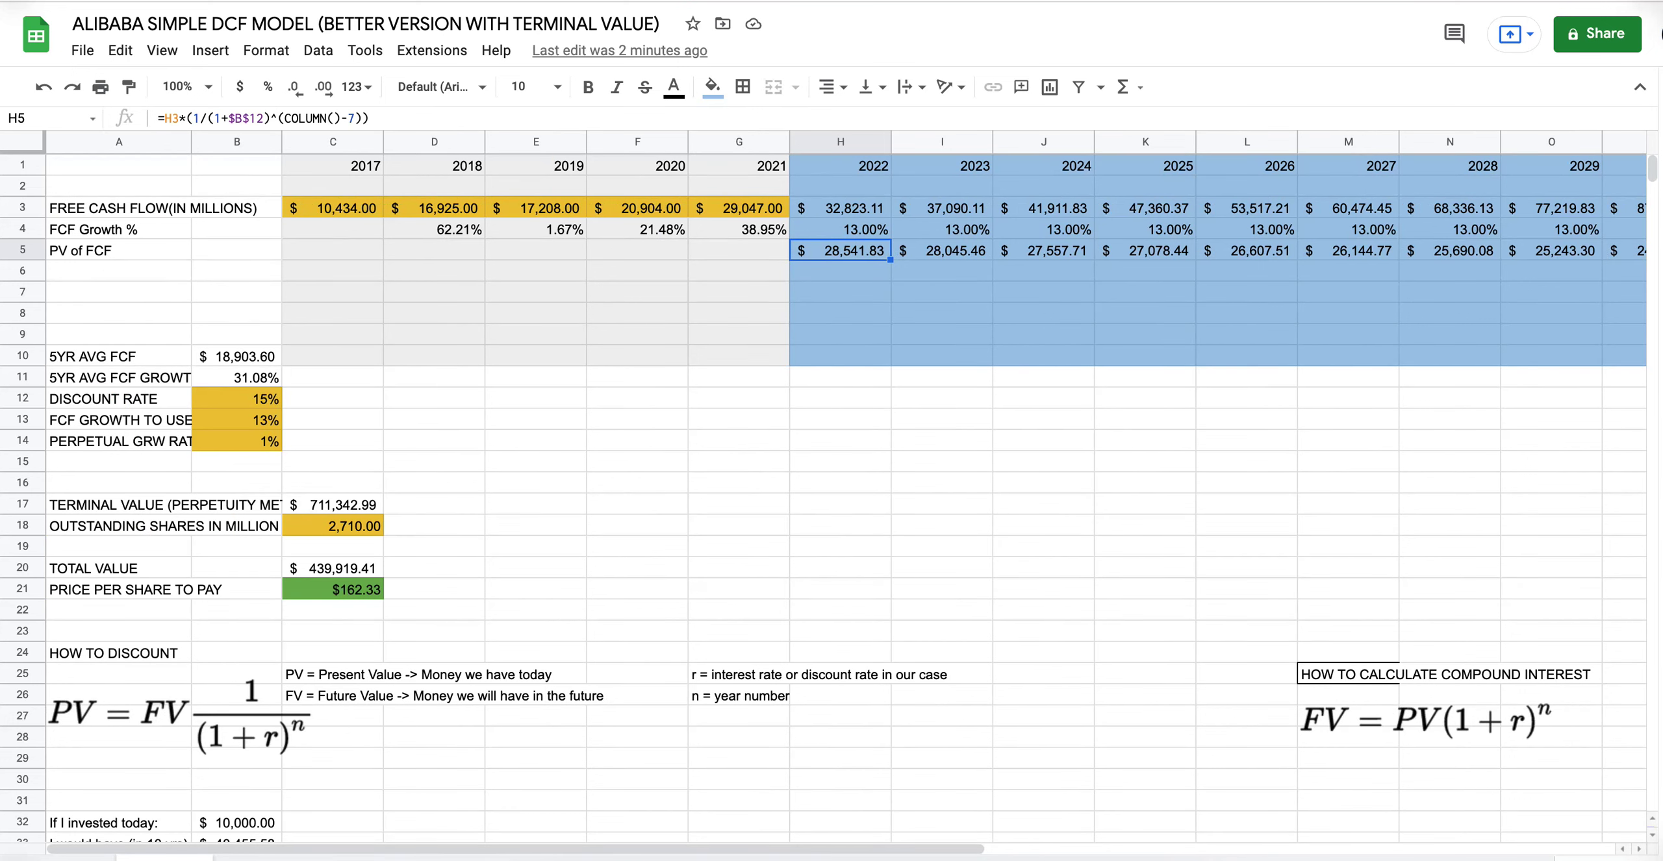
Step: Compare the projected free cash flow and present-value formulas across the forecast years from 2022 through 2031
drag(815, 850, 1031, 851)
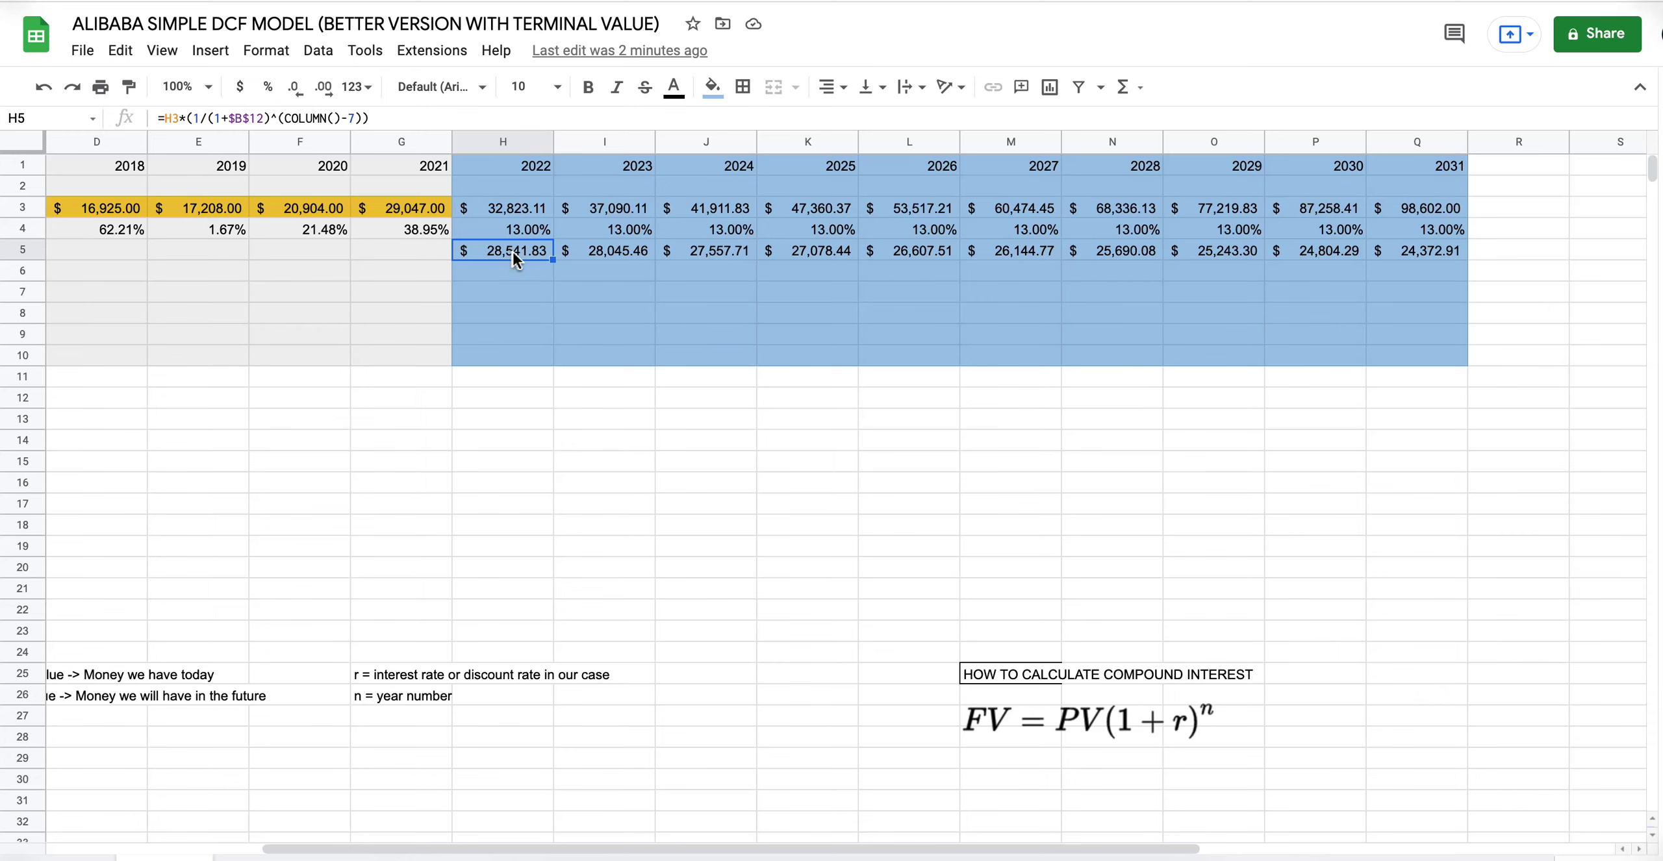
key(Tab)
key(Tab)
key(Tab)
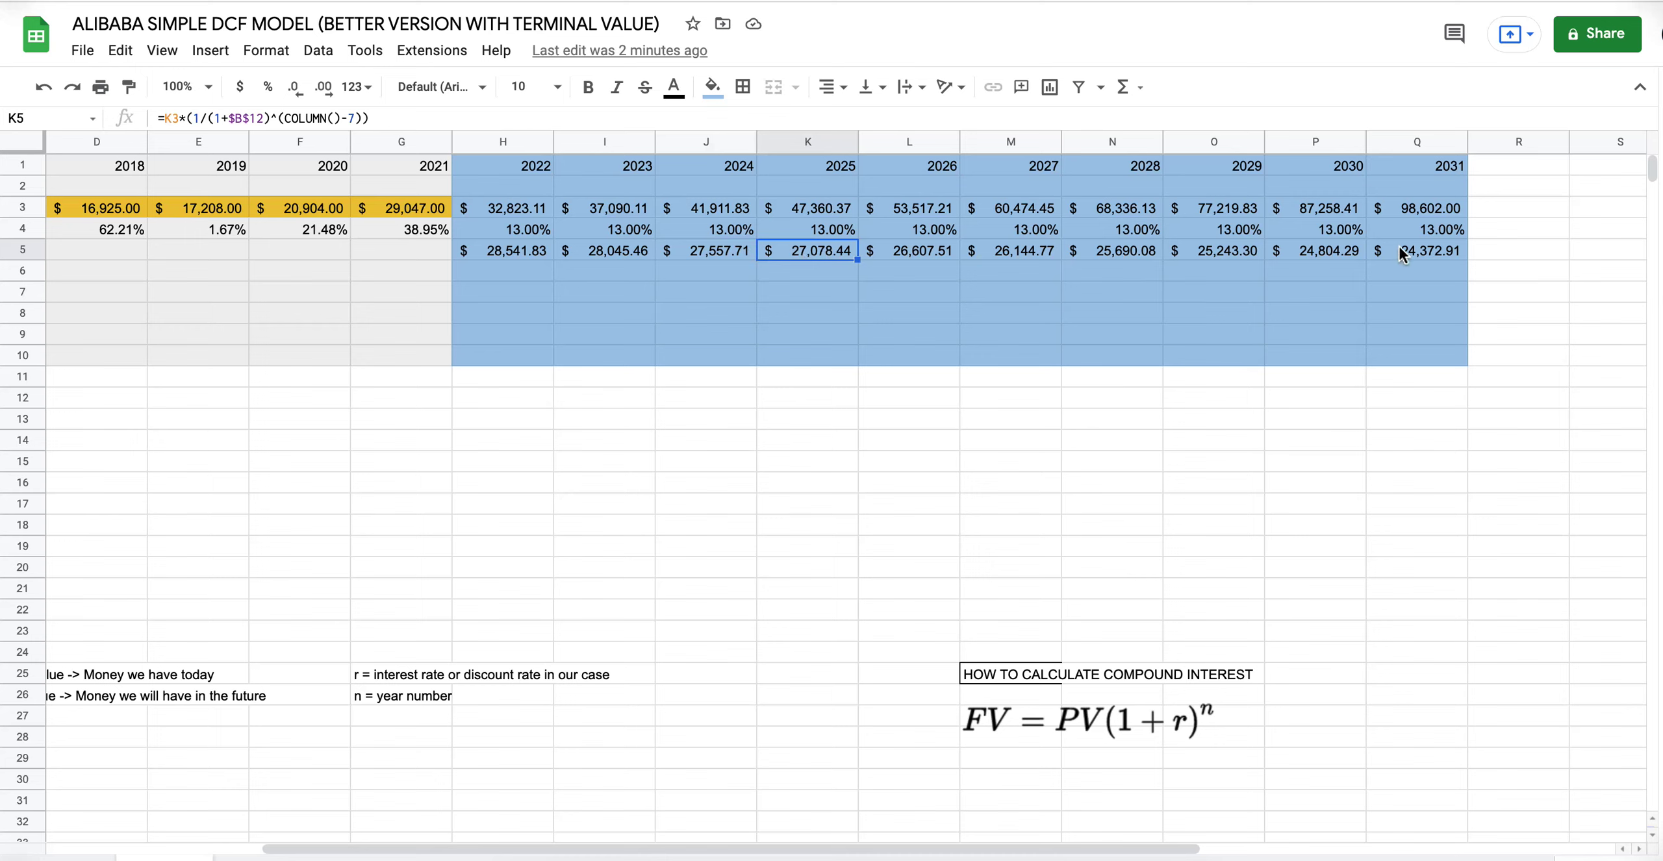
click(1413, 209)
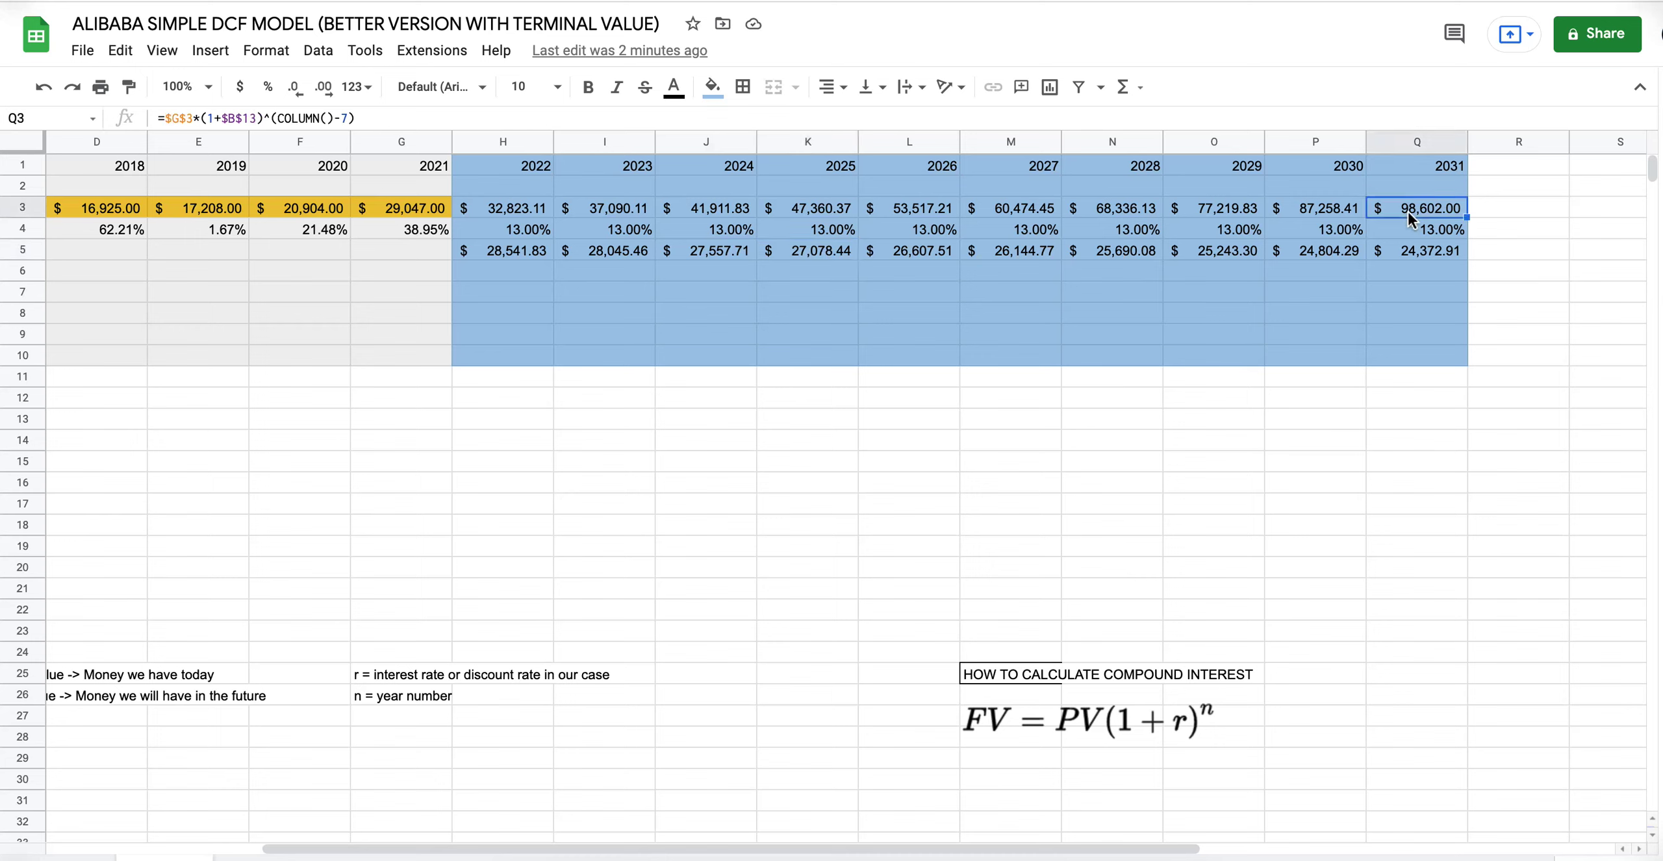
click(1409, 259)
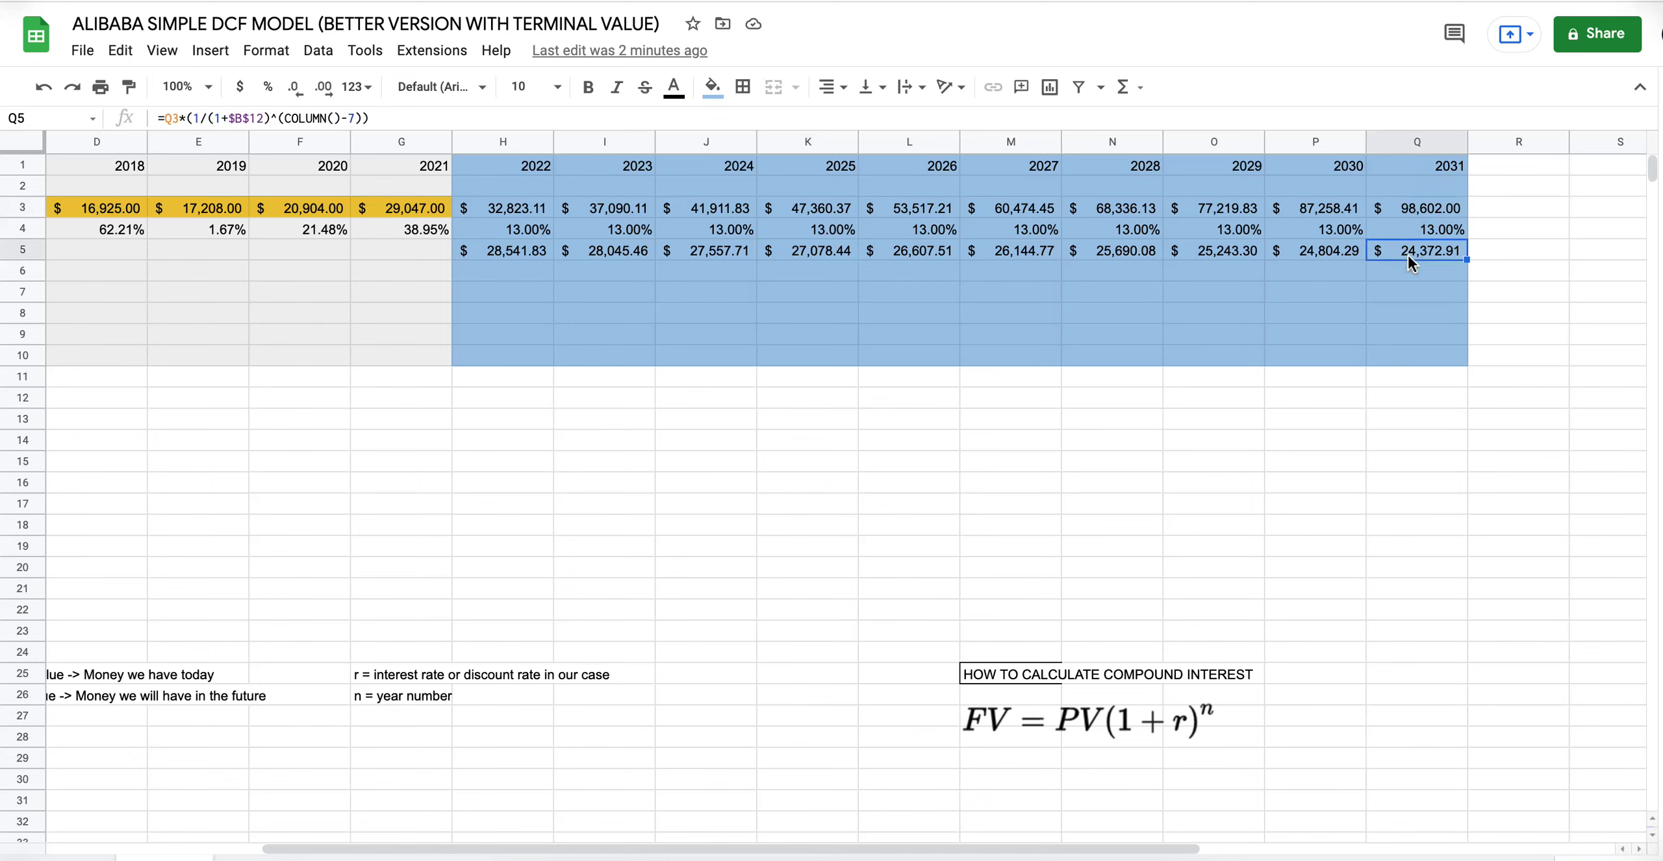
click(1213, 210)
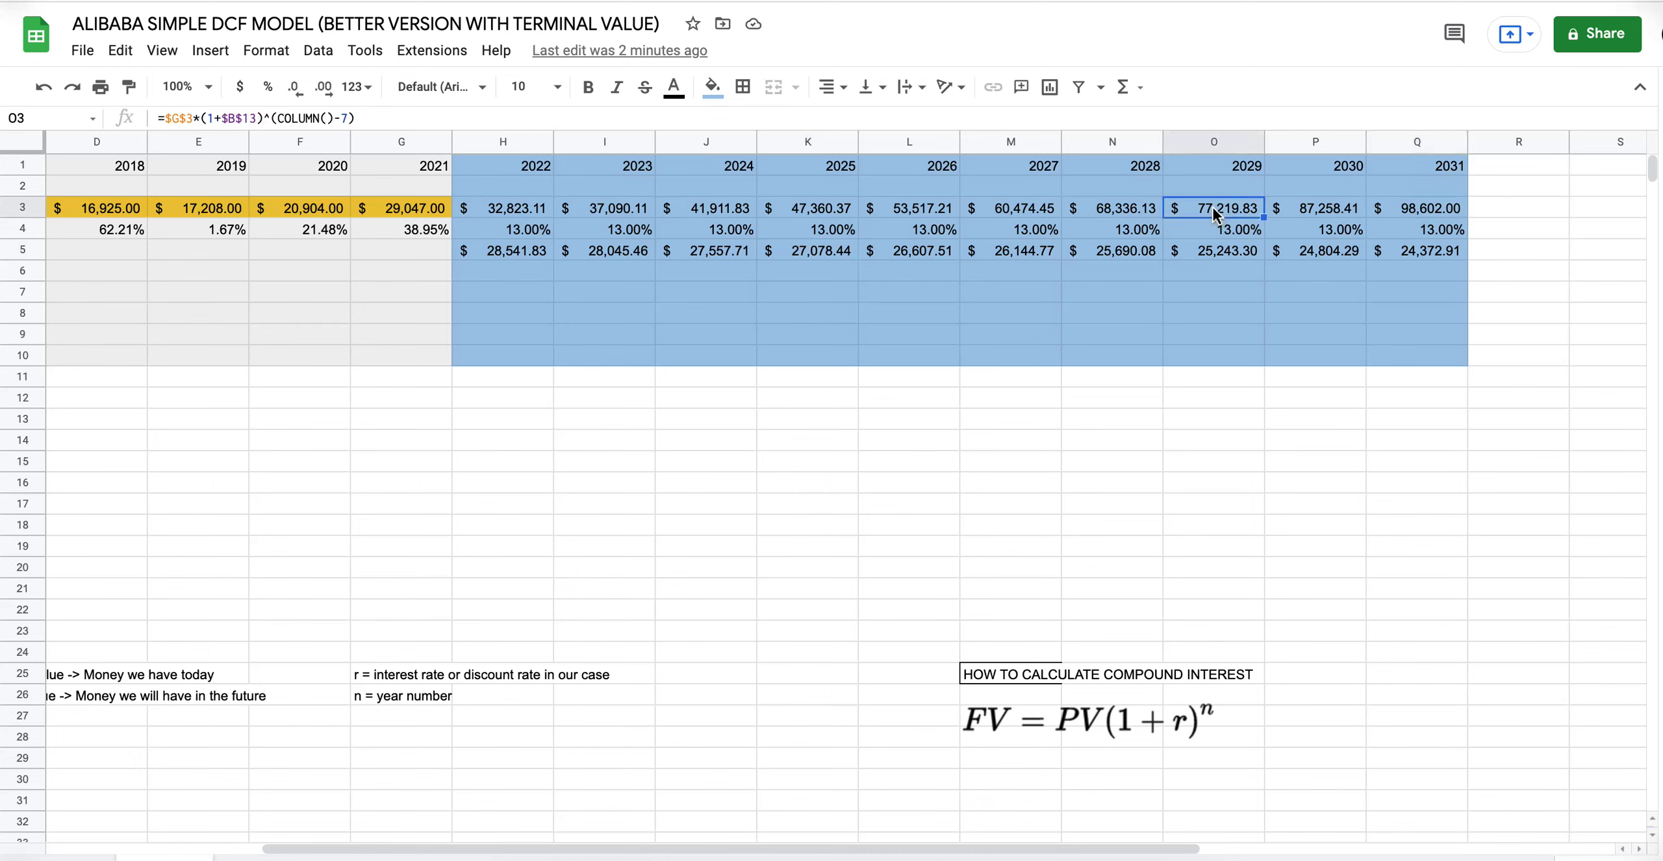
click(1429, 211)
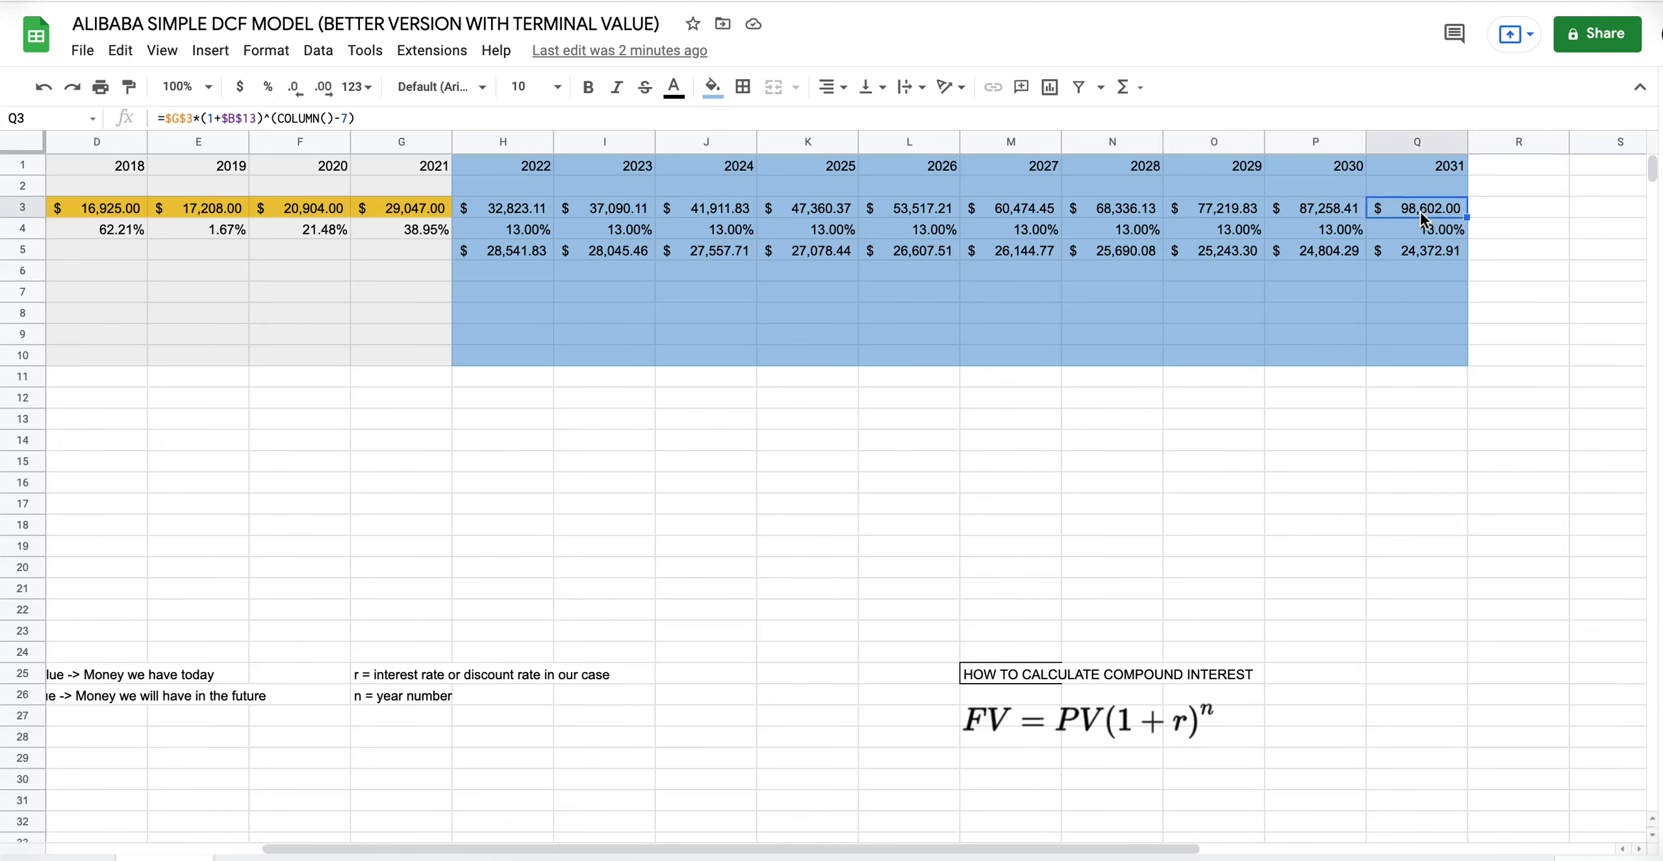
click(1416, 258)
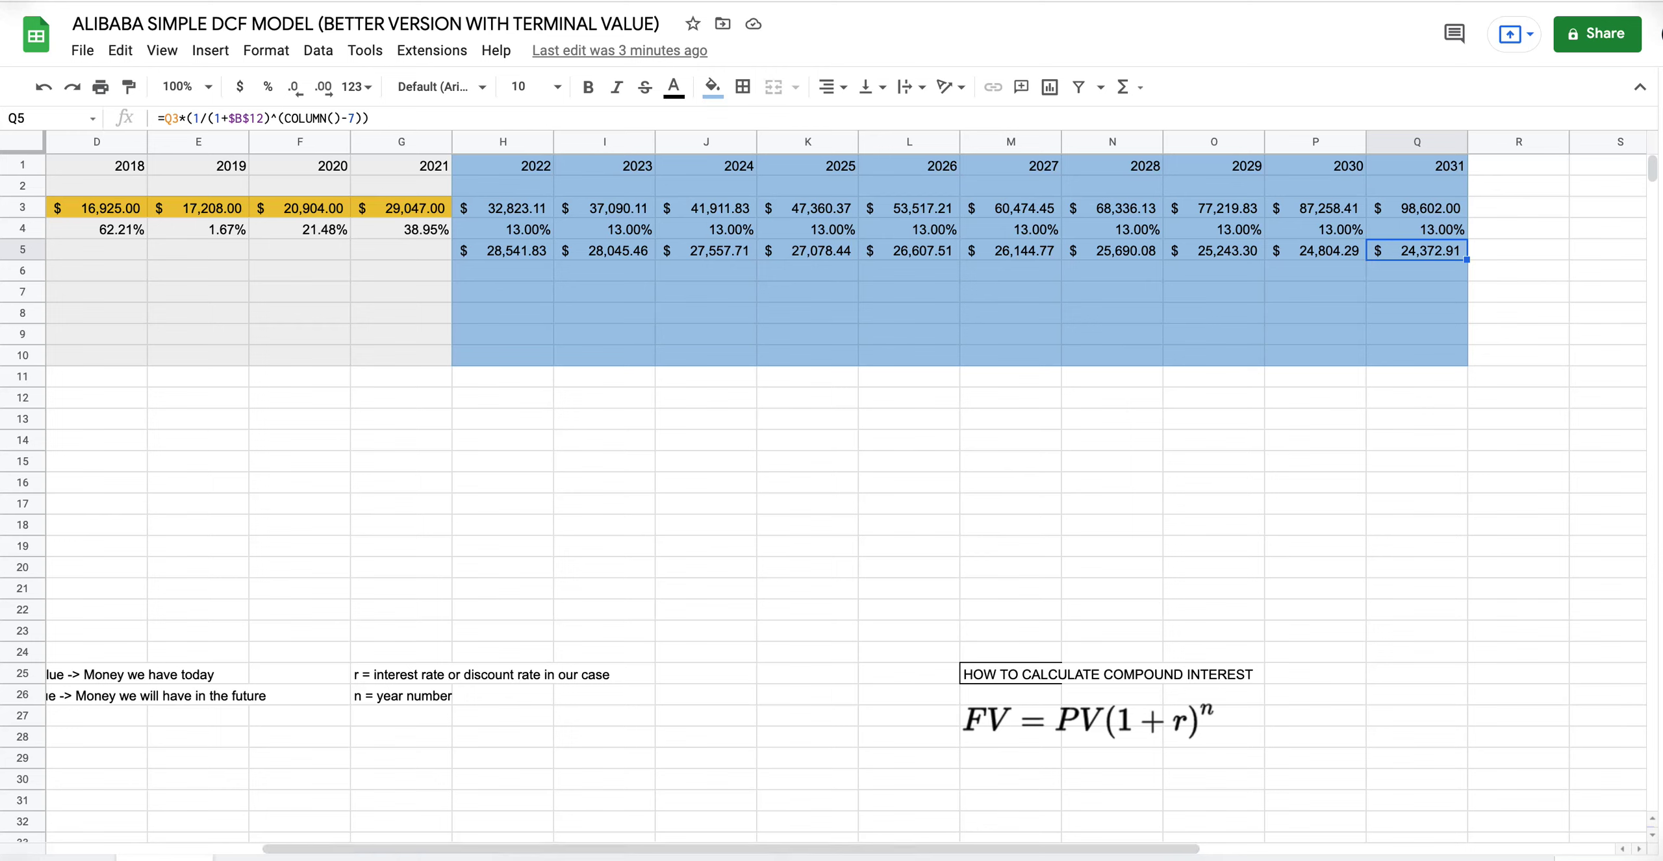
Step: Examine the perpetuity-method terminal value formula in C17 against the 2031 free cash flow and the rate assumptions it references
scroll(846, 852, left, 3)
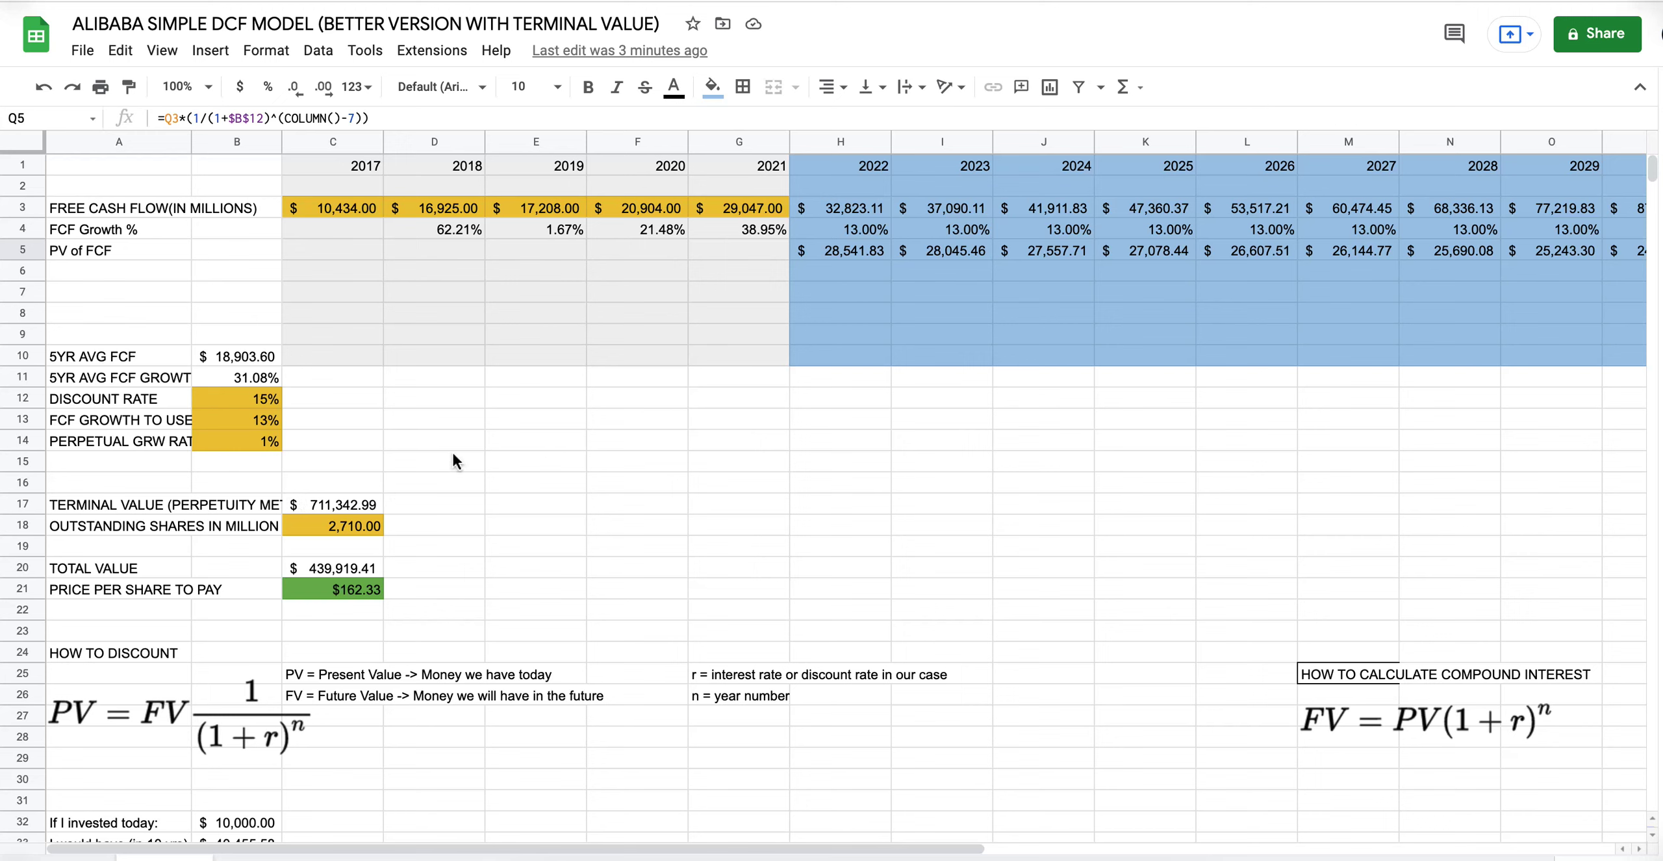
click(335, 506)
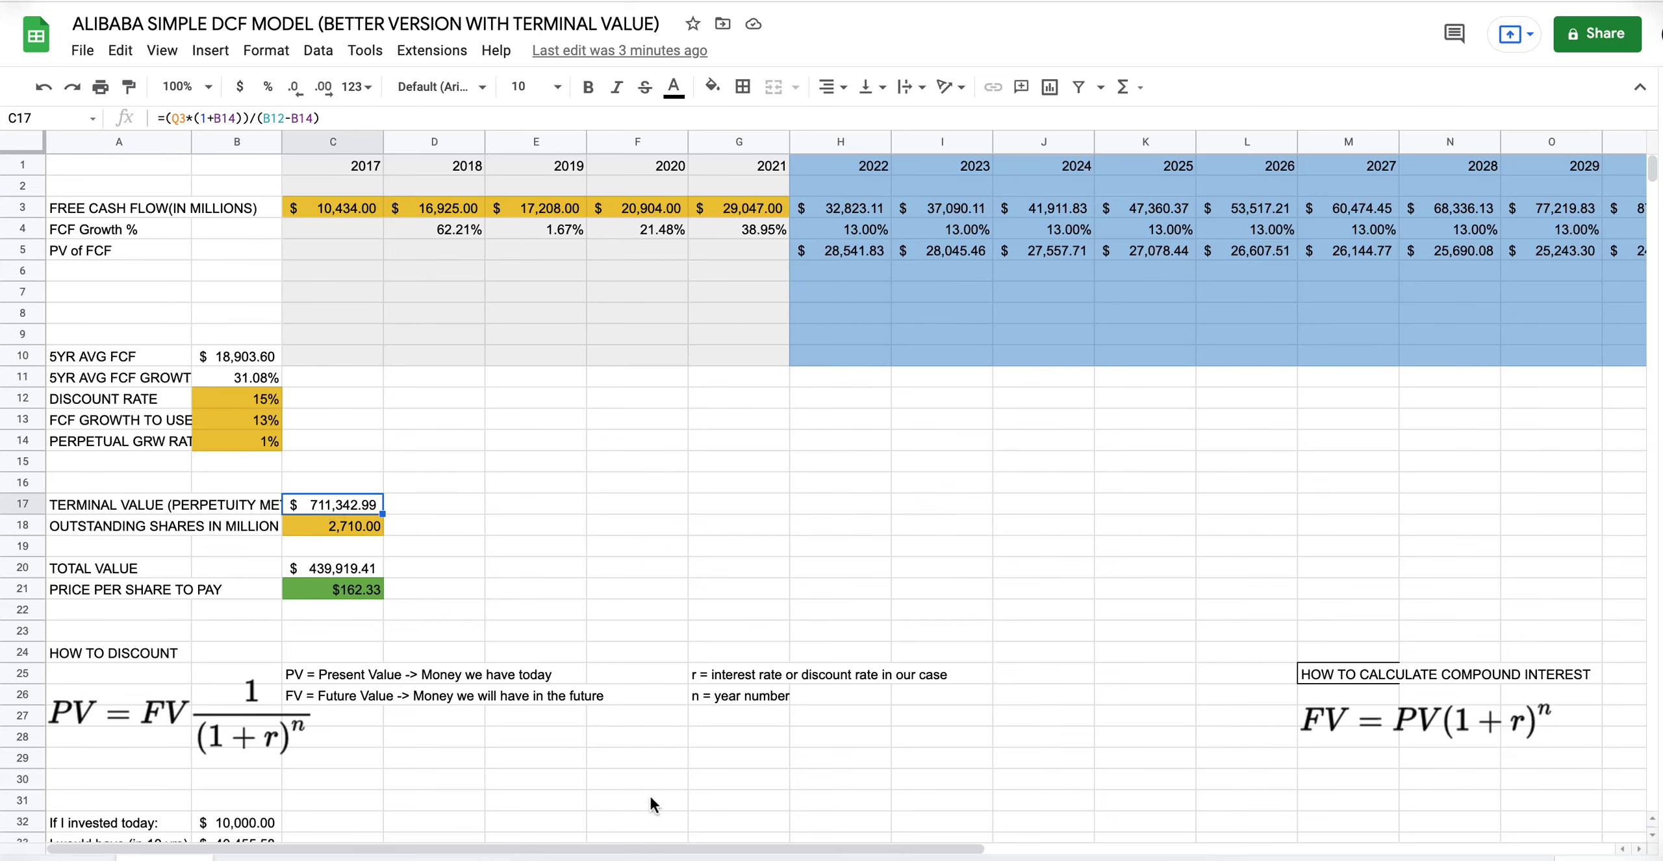
drag(633, 847, 942, 847)
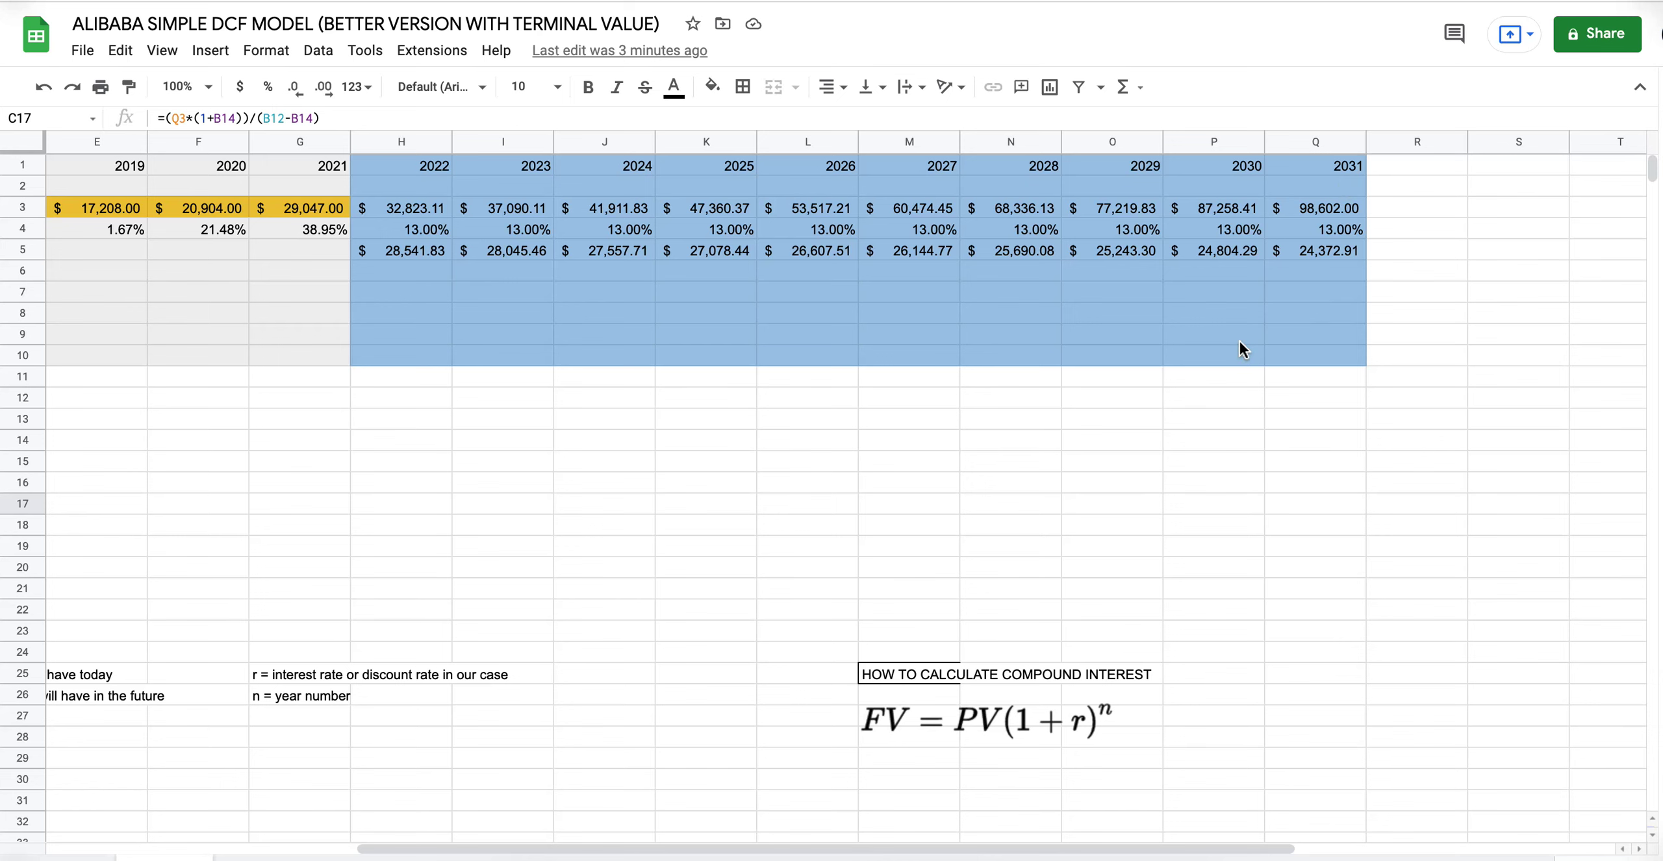
scroll(1239, 344, left, 5)
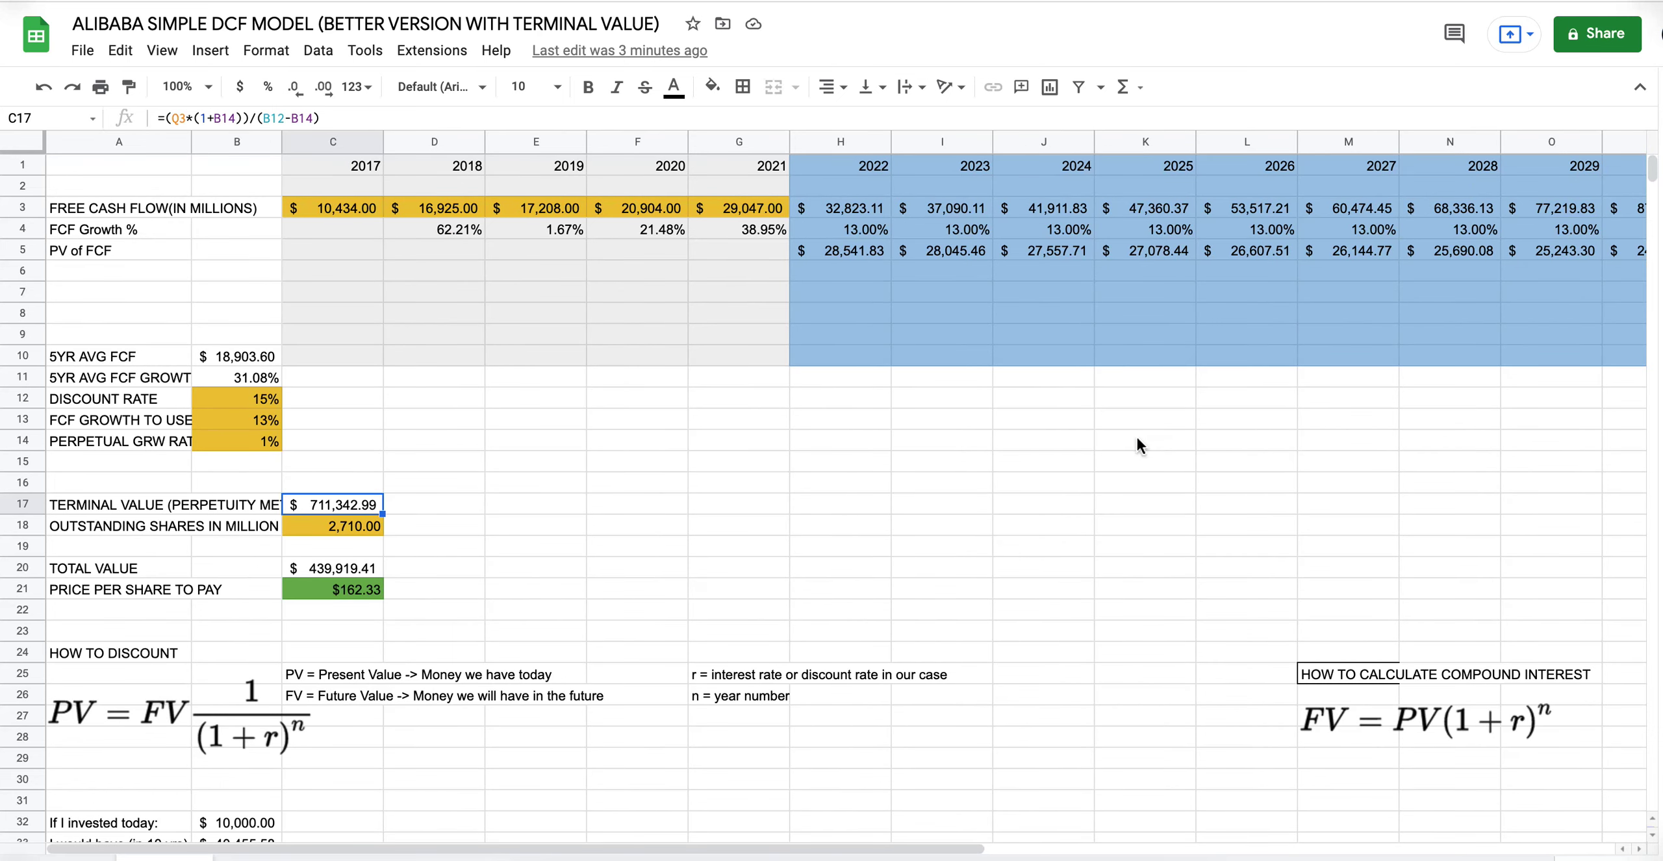
scroll(1033, 434, right, 3)
scroll(1032, 433, left, 1)
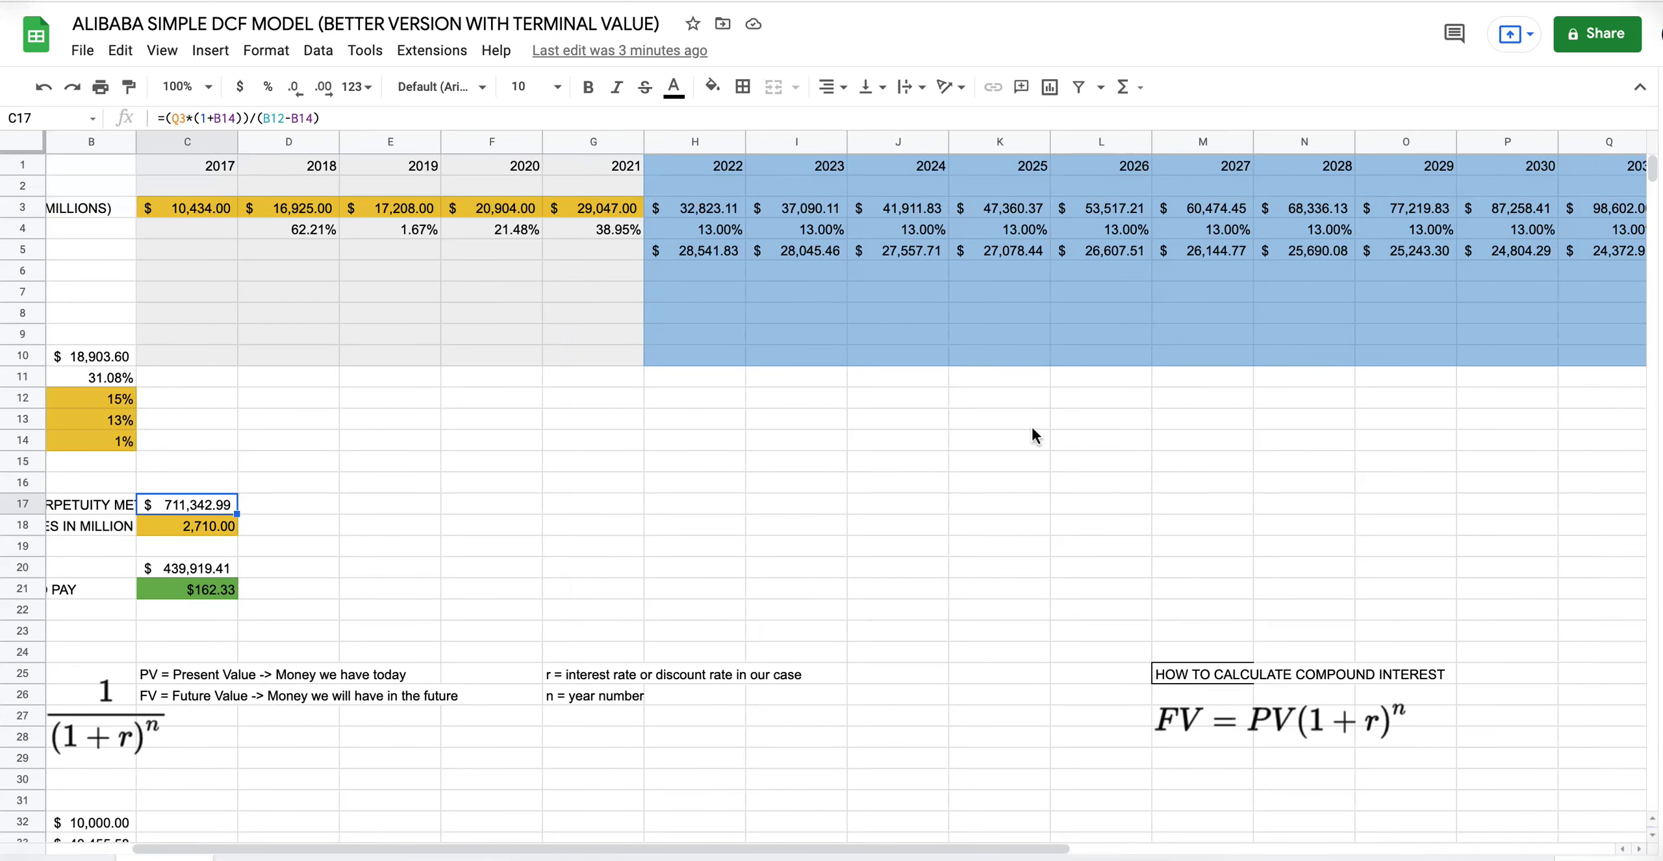
scroll(1033, 430, right, 6)
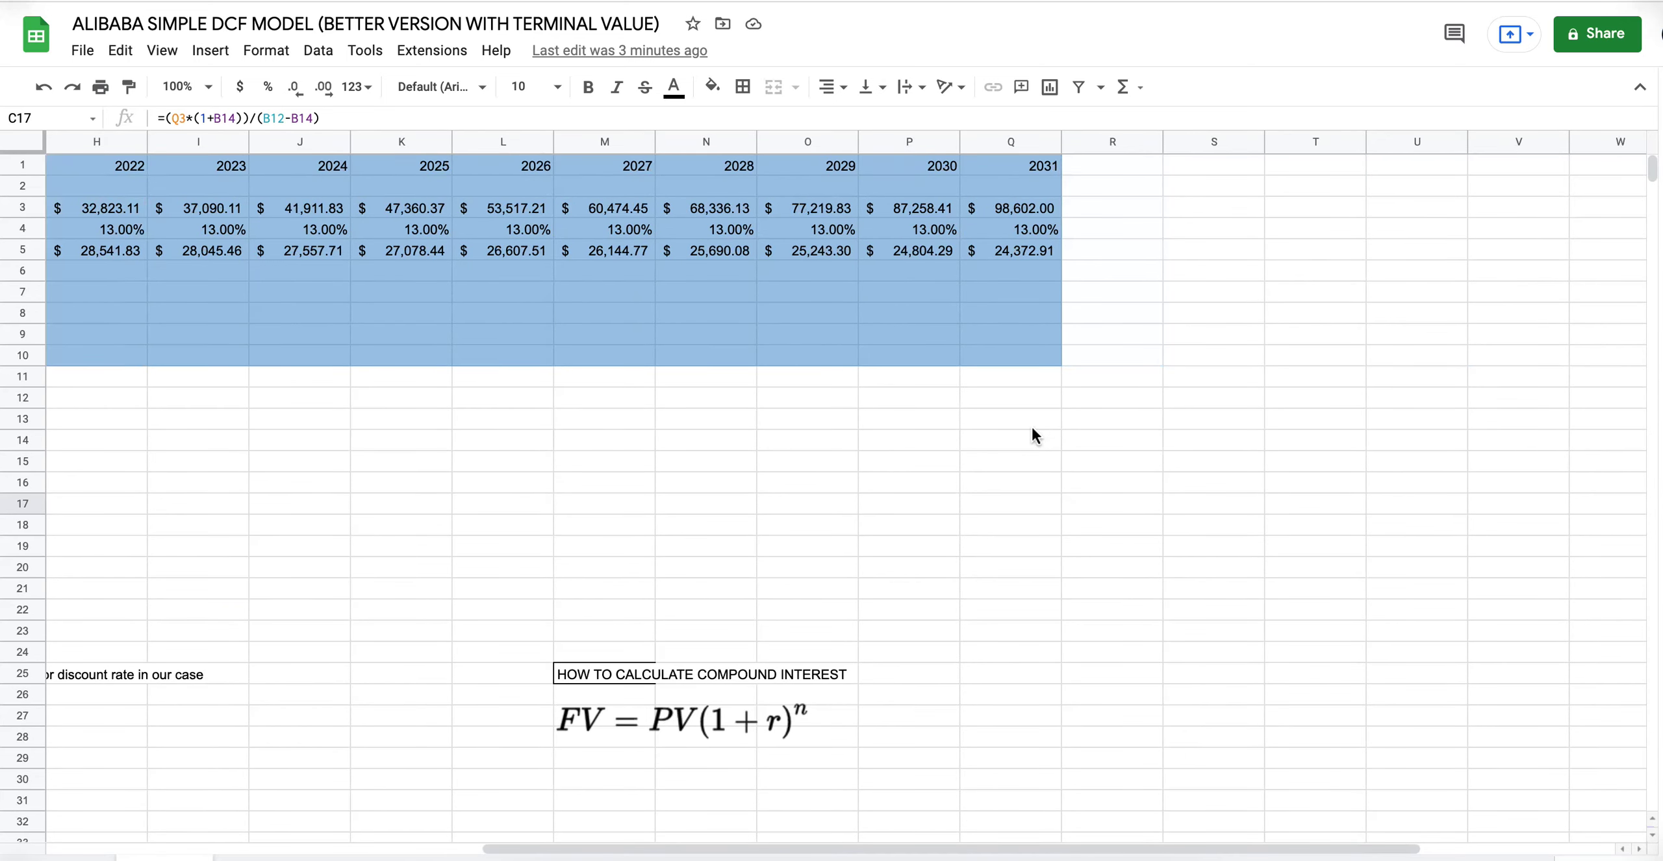
scroll(1032, 429, left, 2)
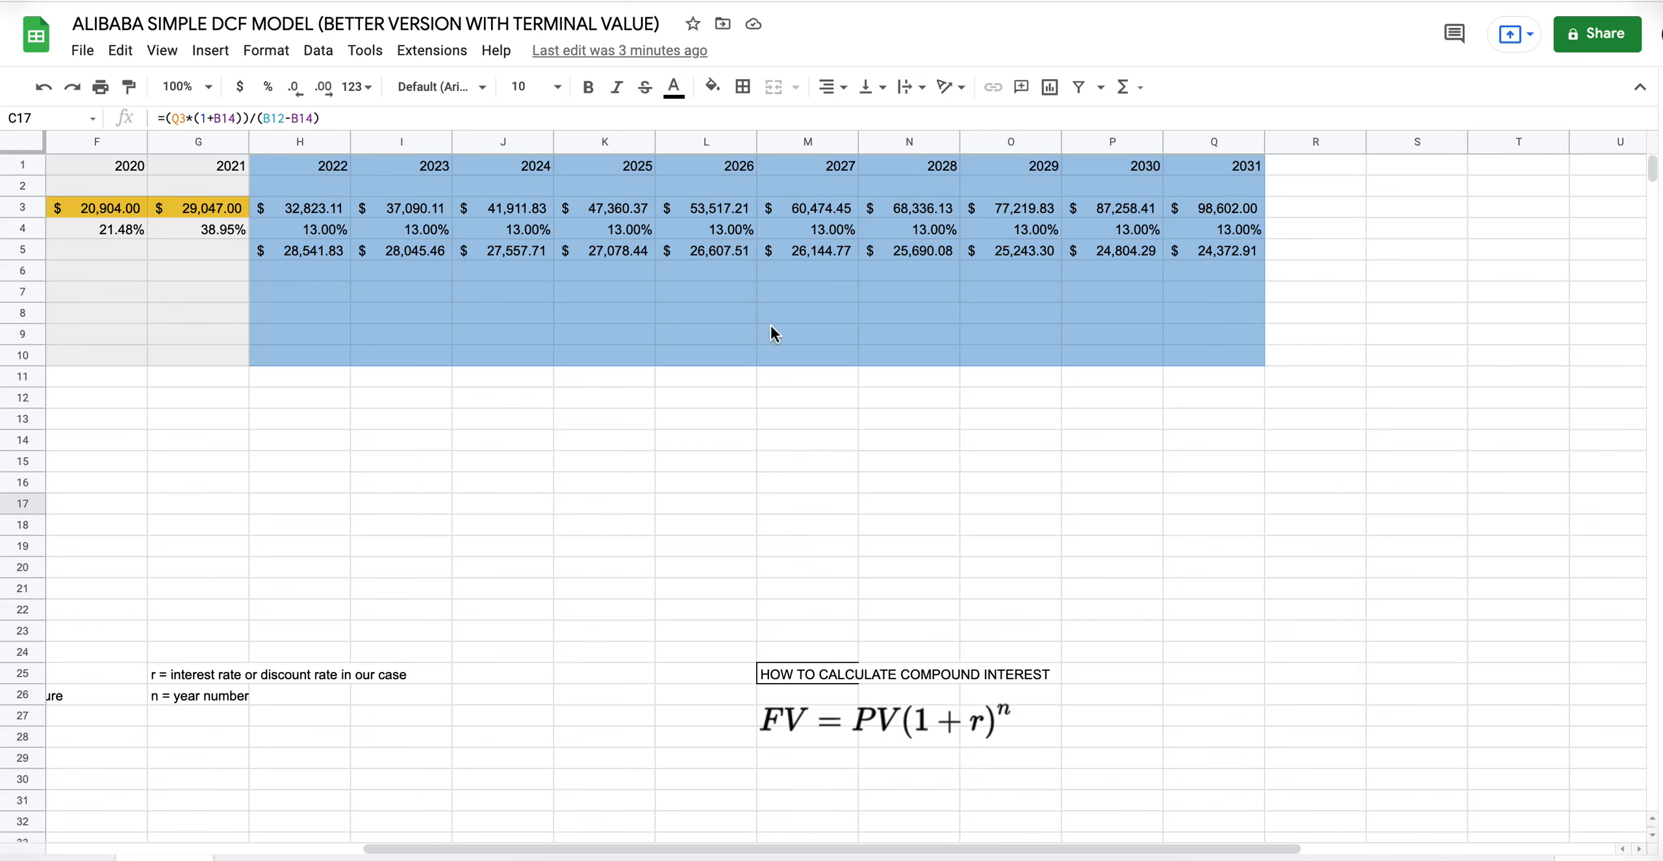
scroll(701, 553, left, 5)
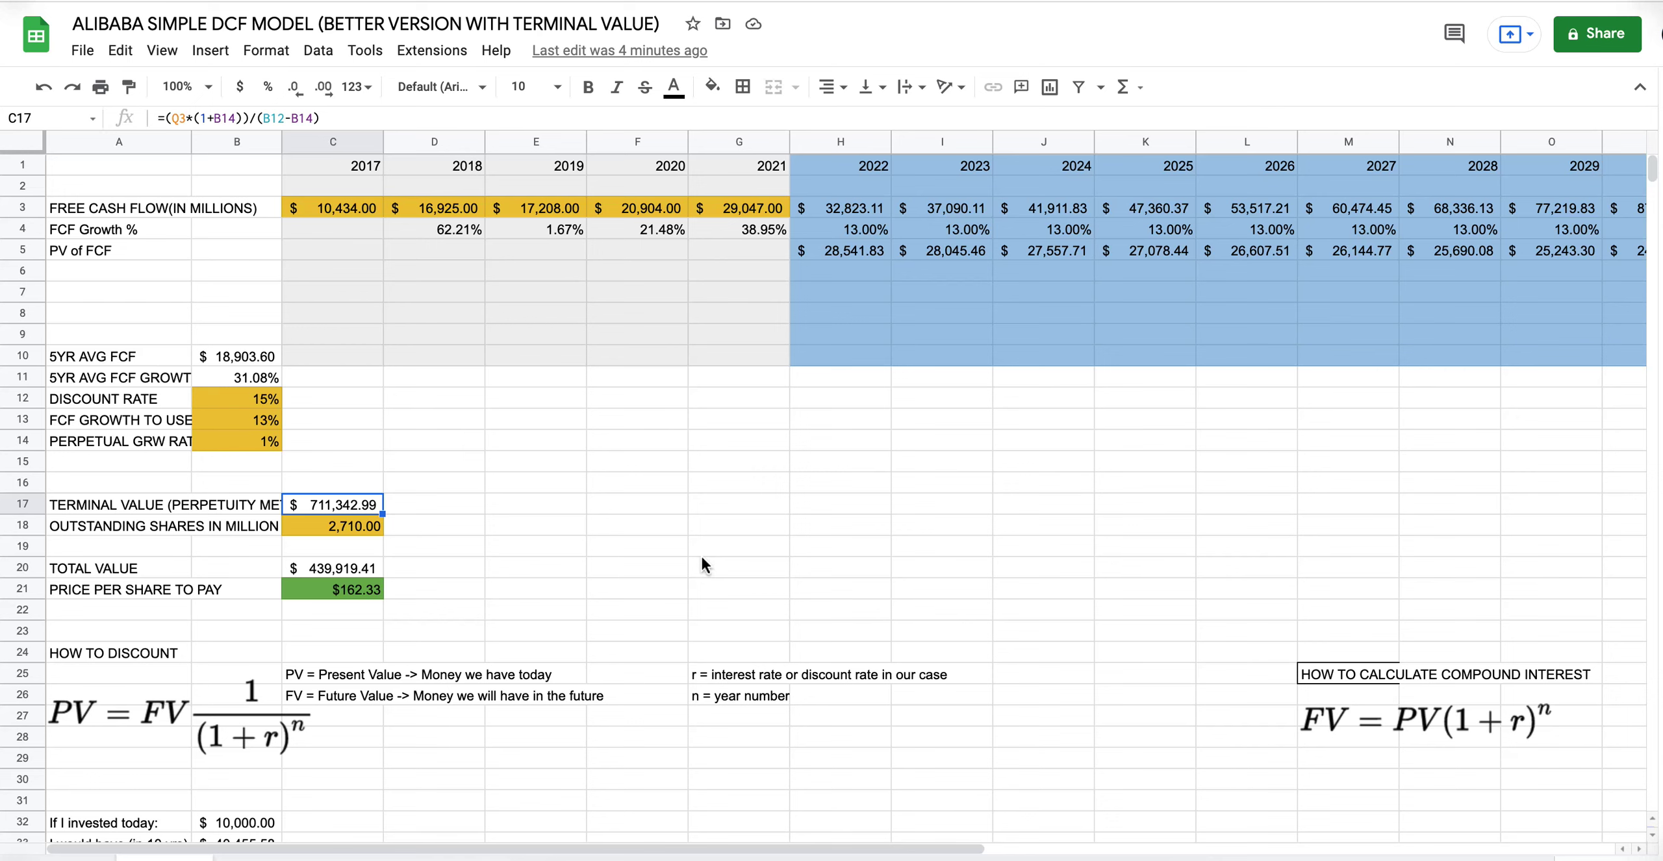
scroll(702, 553, right, 4)
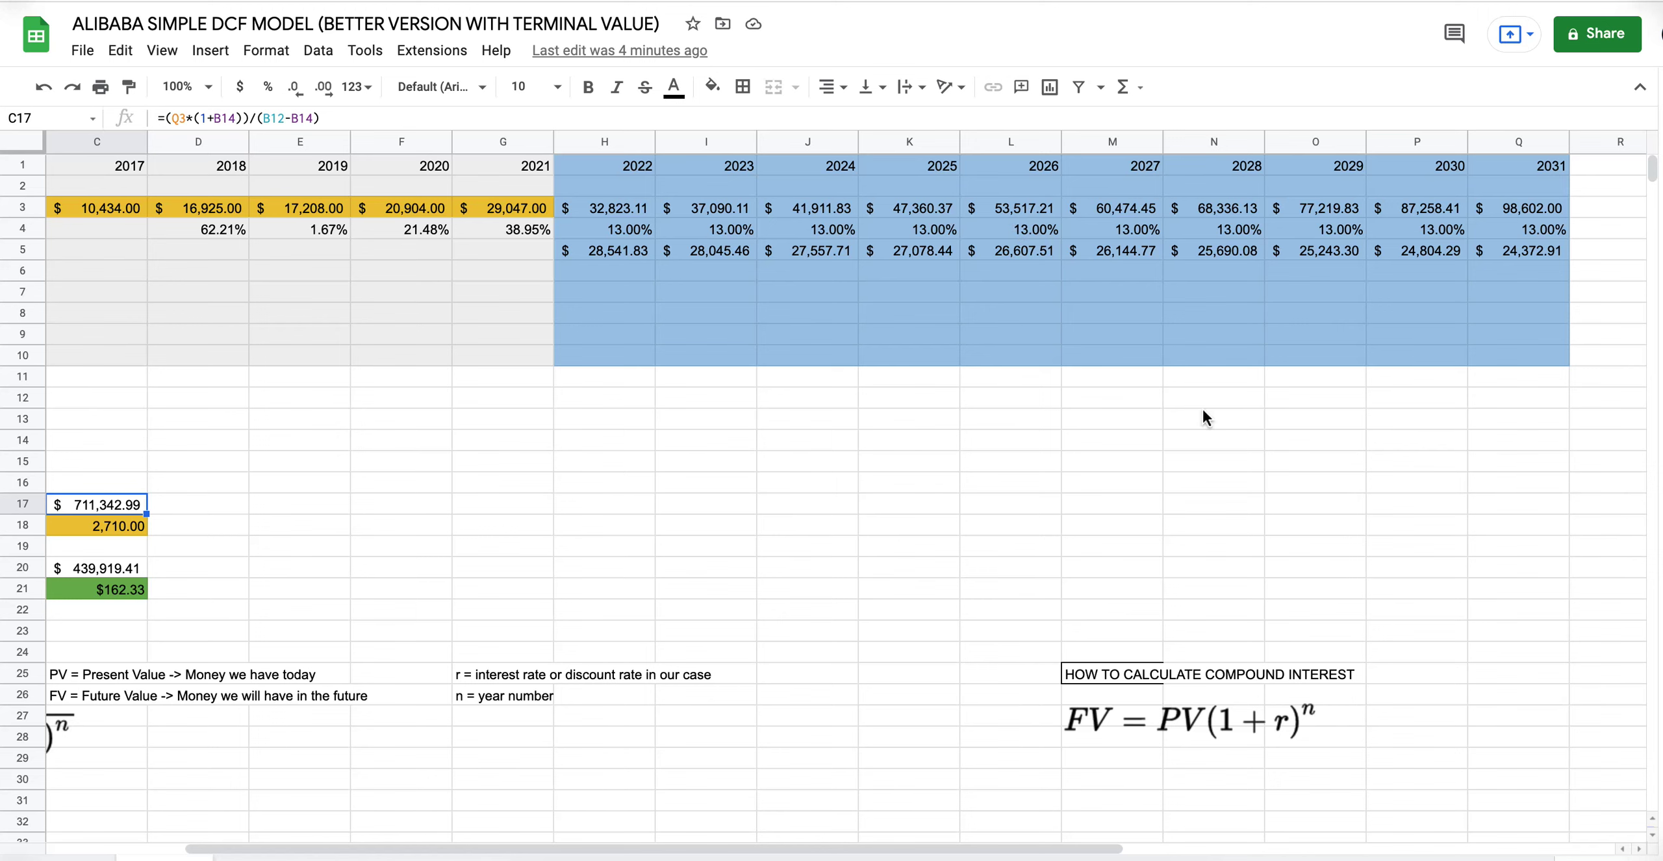
Step: Inspect the perpetual growth rate in B14 and the terminal value, total value and price per share formulas in C17, C20 and C21
scroll(1202, 413, left, 5)
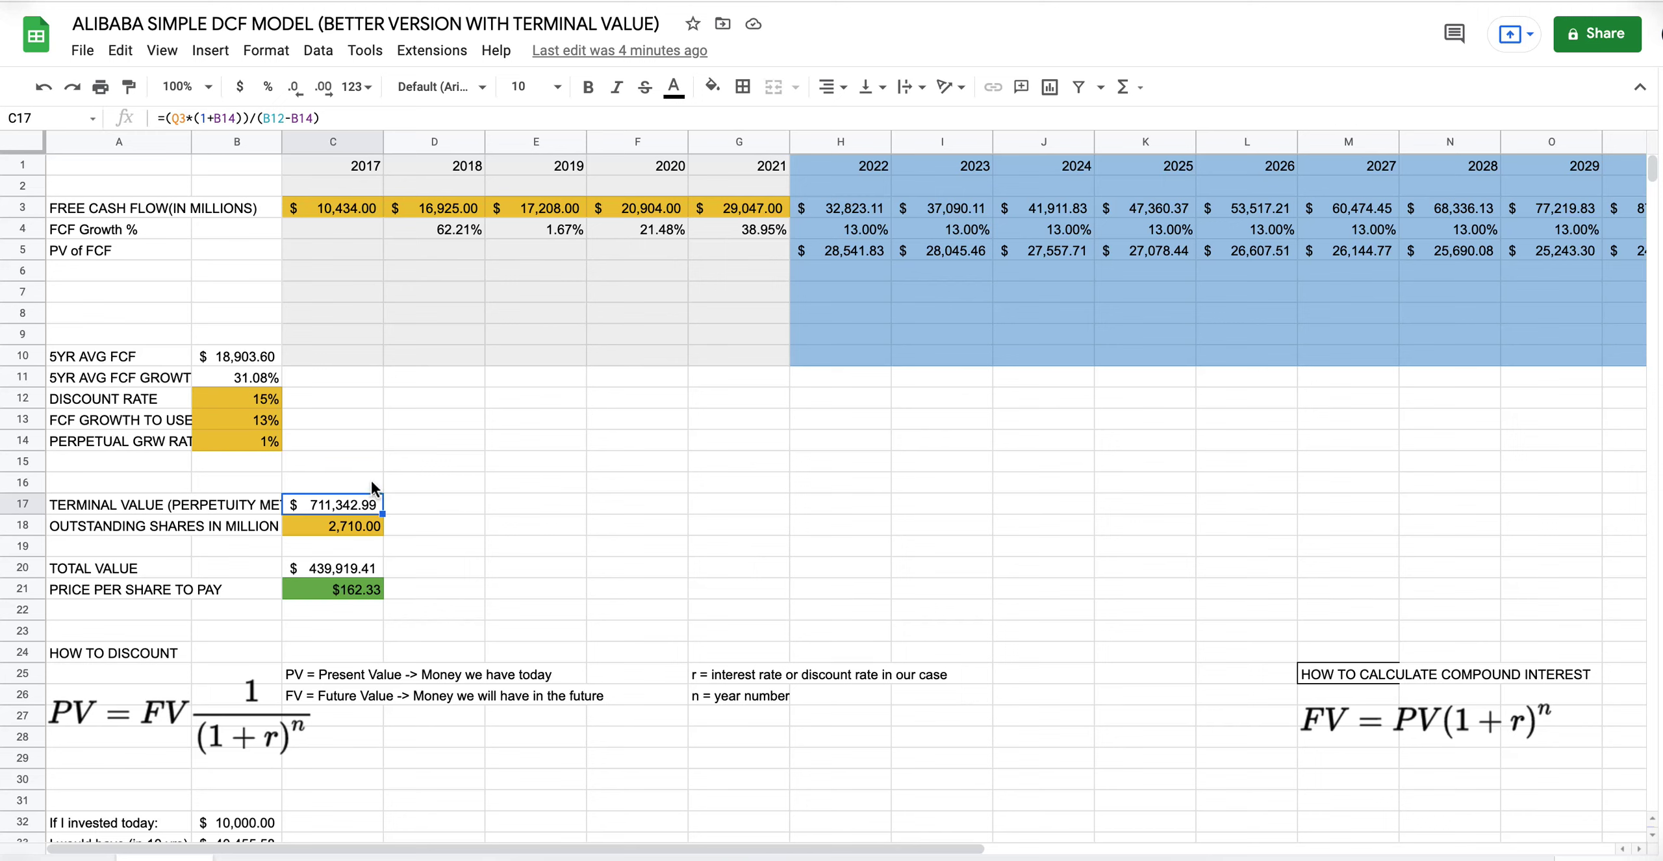
click(248, 449)
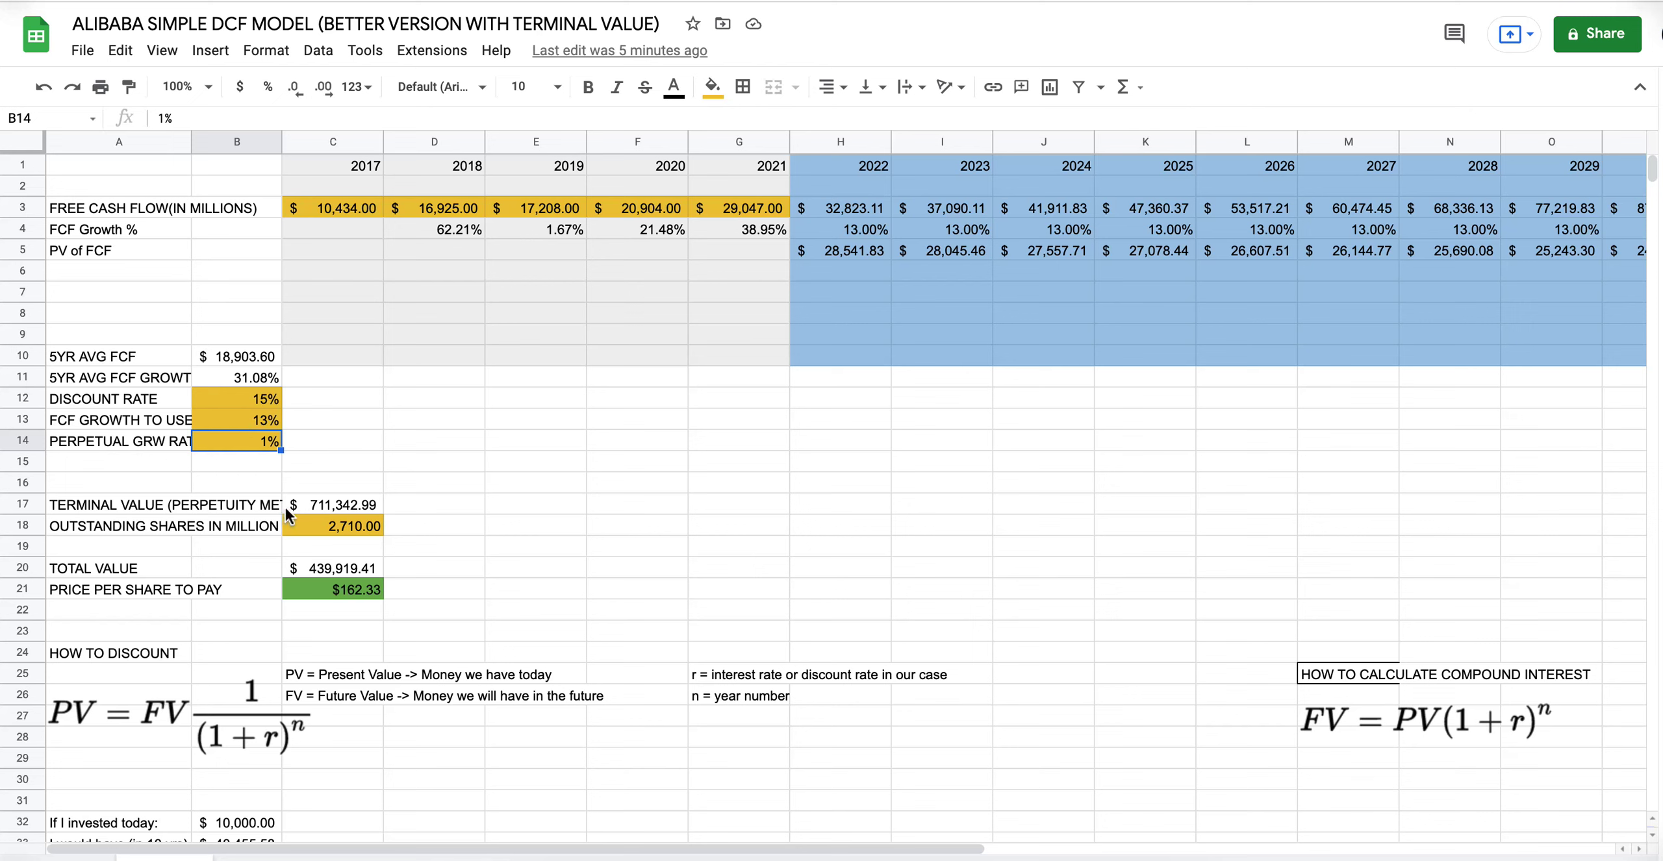
click(315, 504)
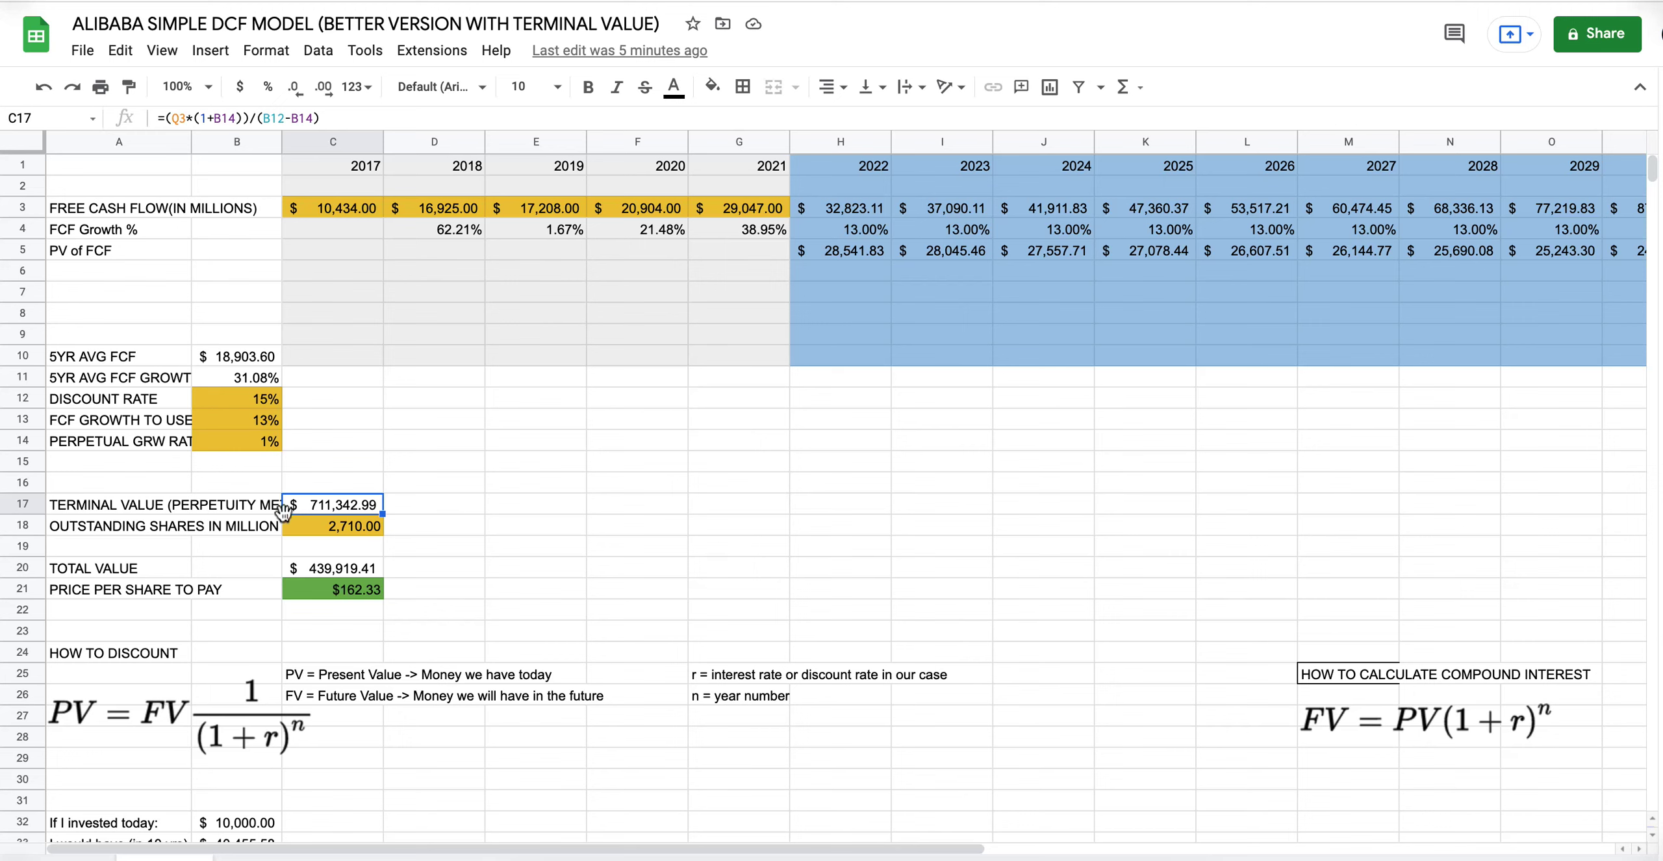
click(335, 572)
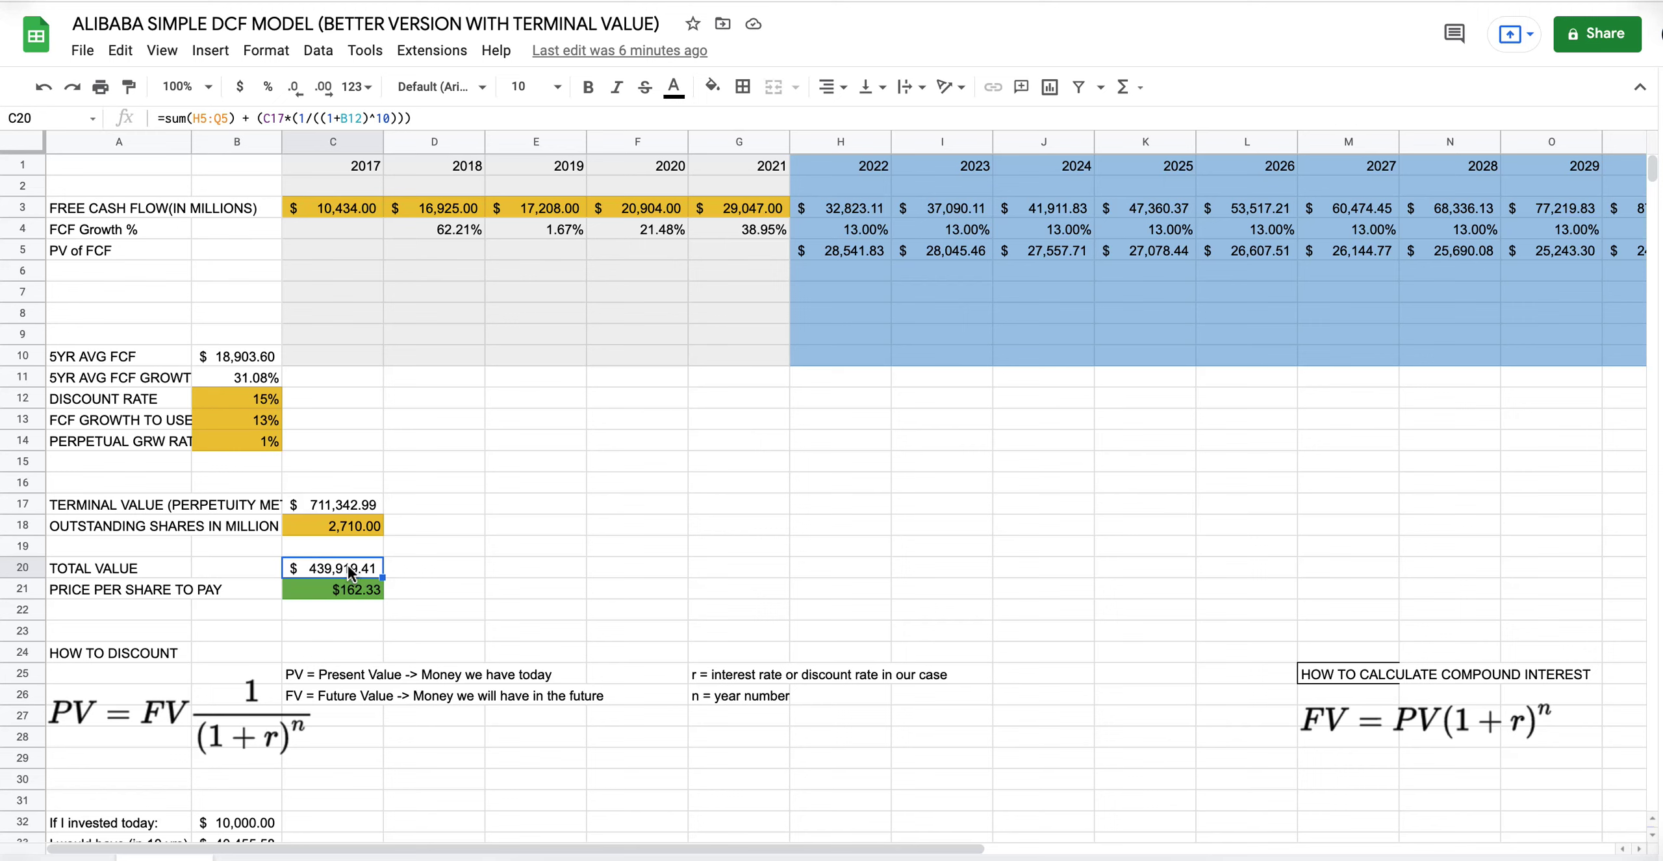
click(344, 596)
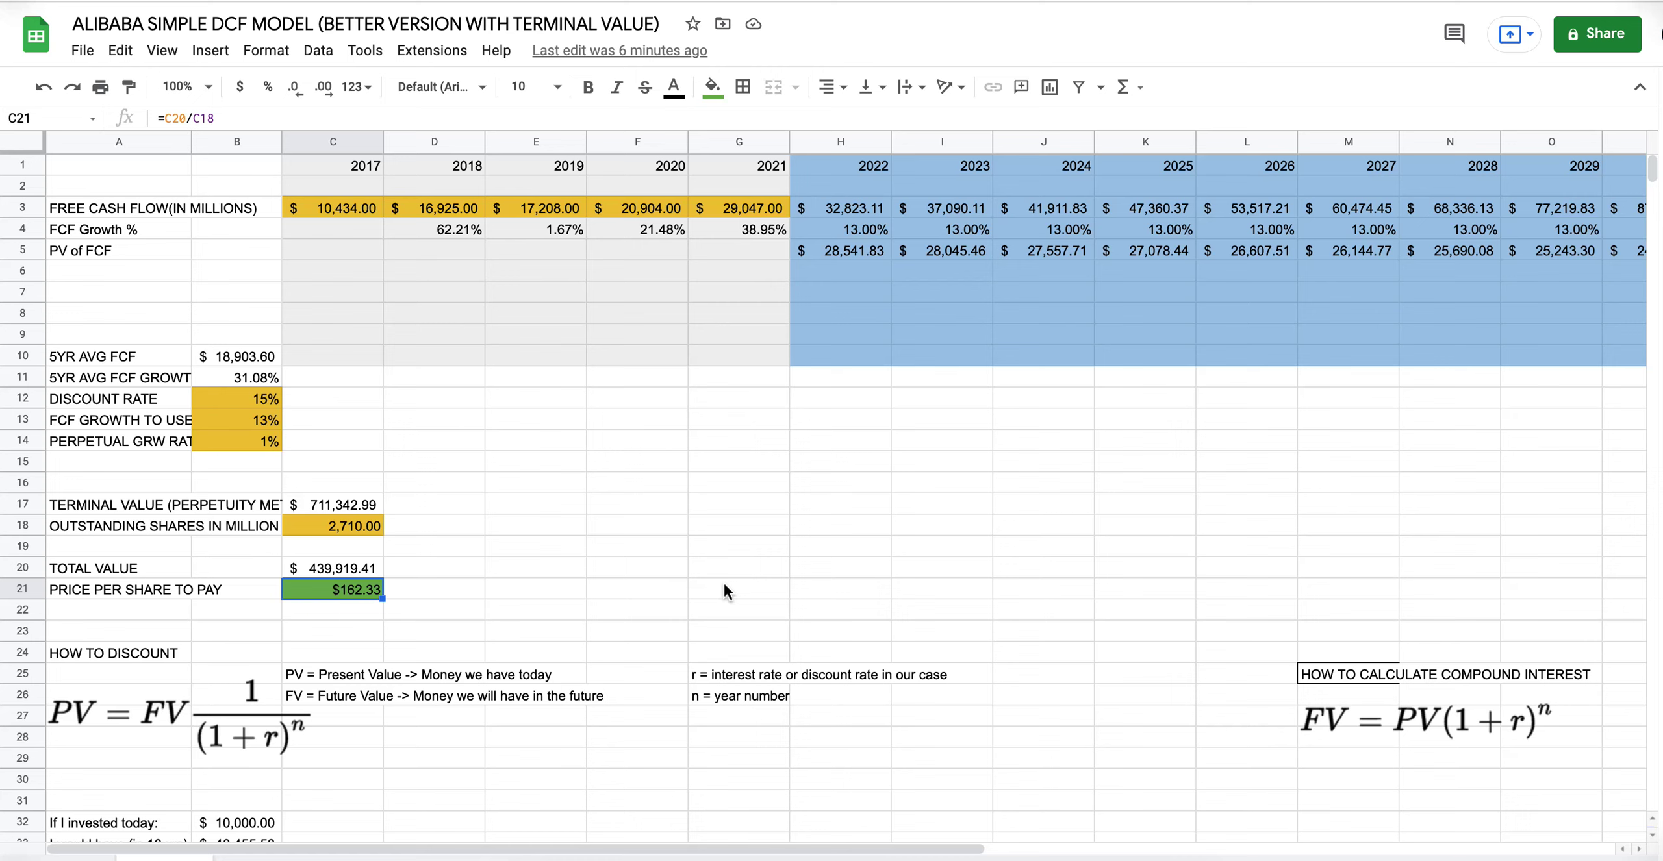
Step: Set the discount rate in B12 to 12.5% and check the entered rate against the FCF growth input
click(261, 400)
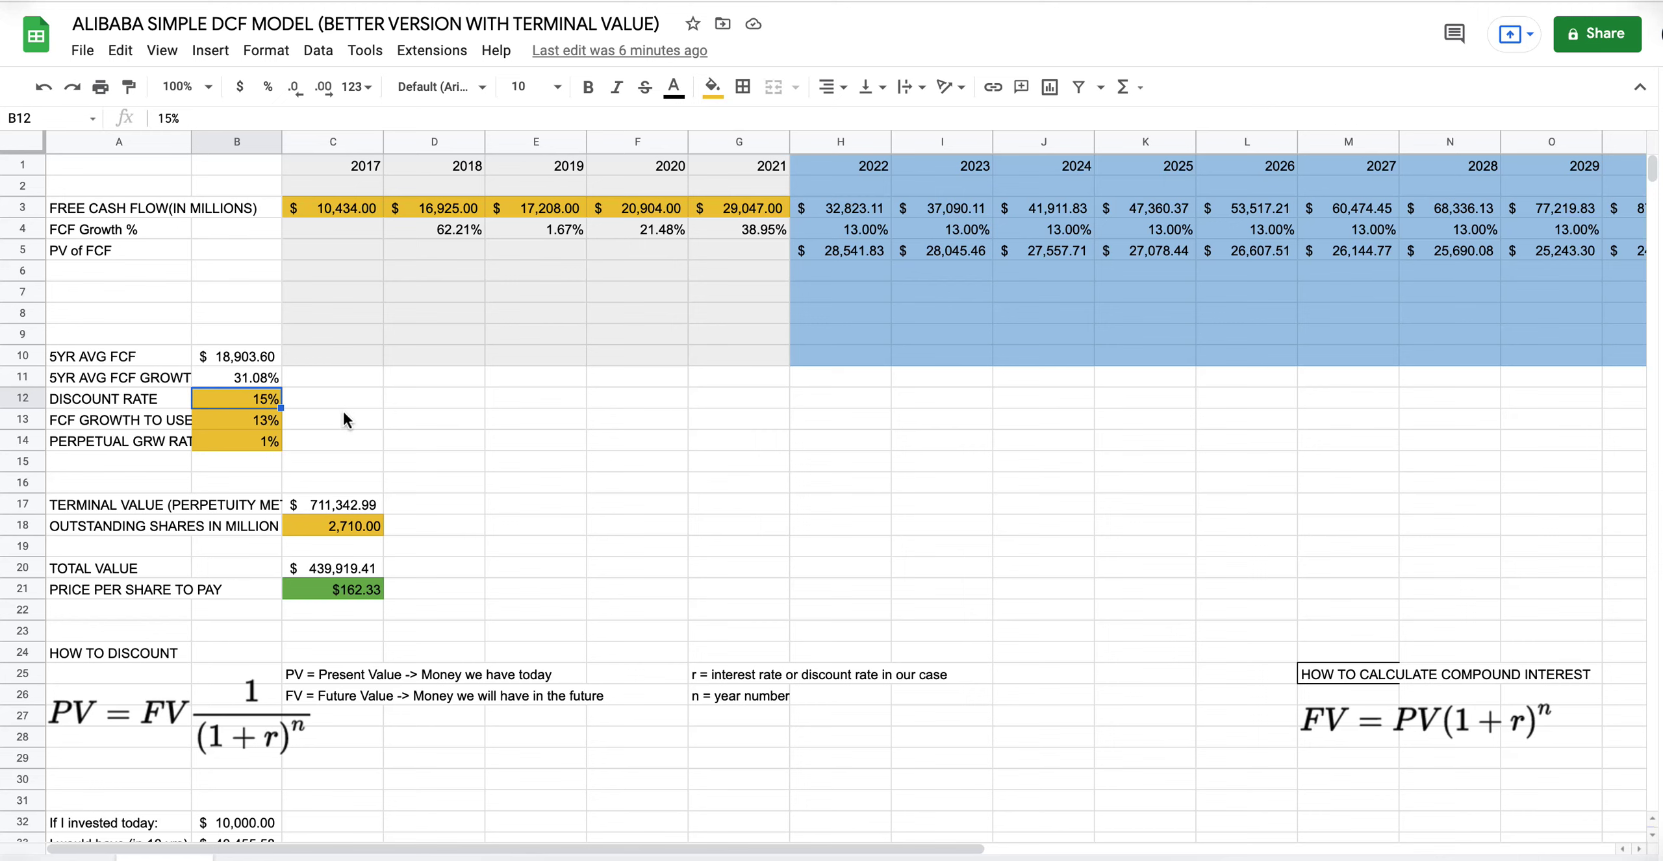
text(125)
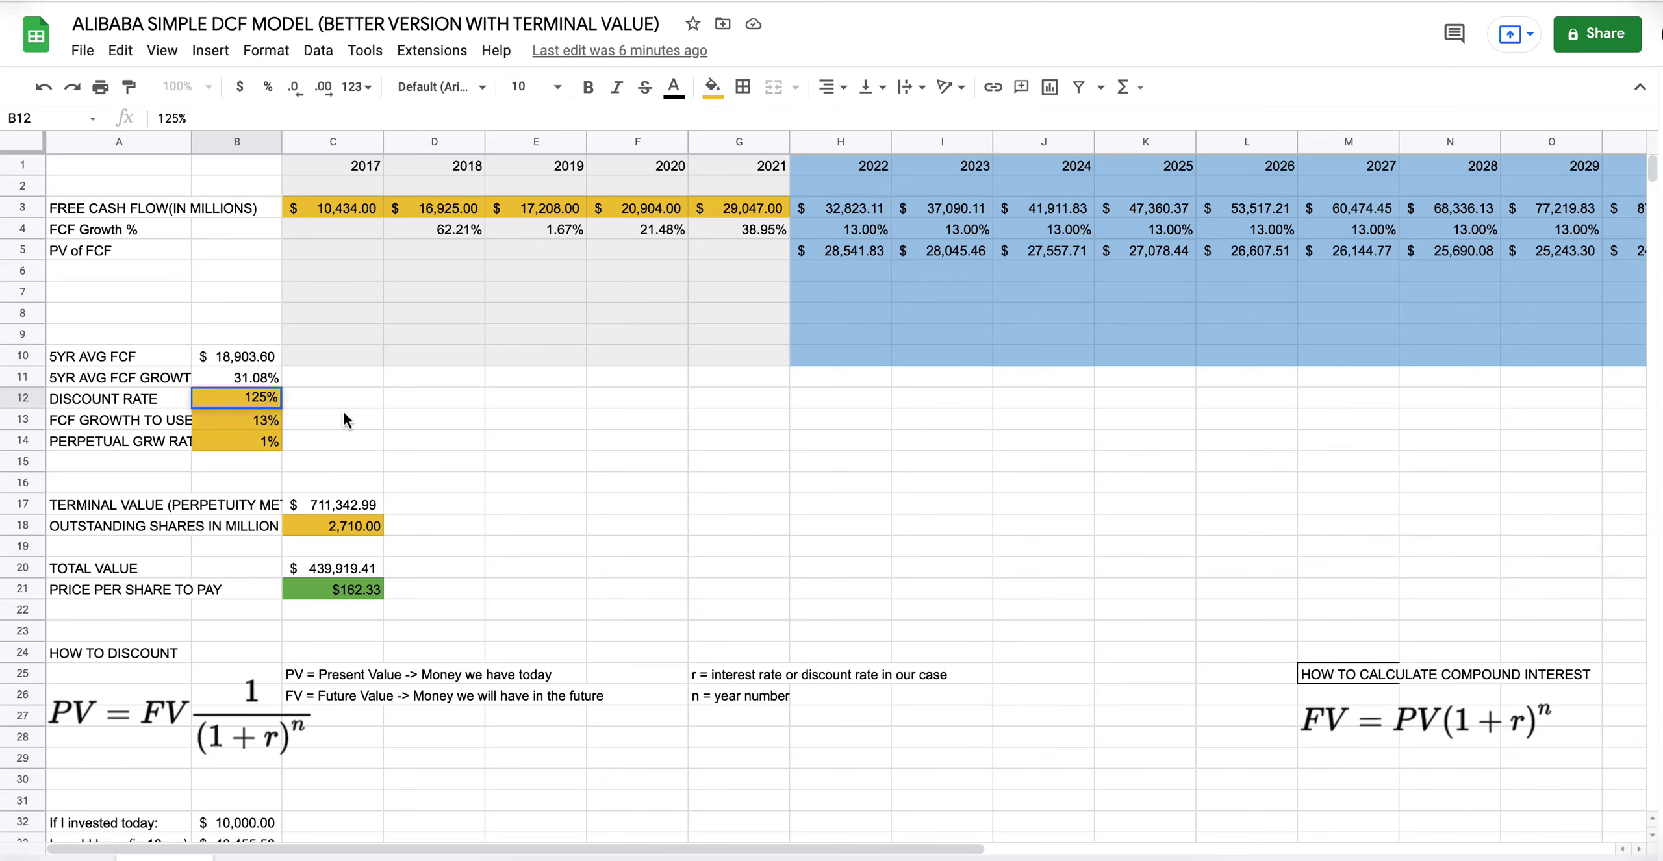
key(BackSpace)
key(BackSpace)
text(3)
key(Return)
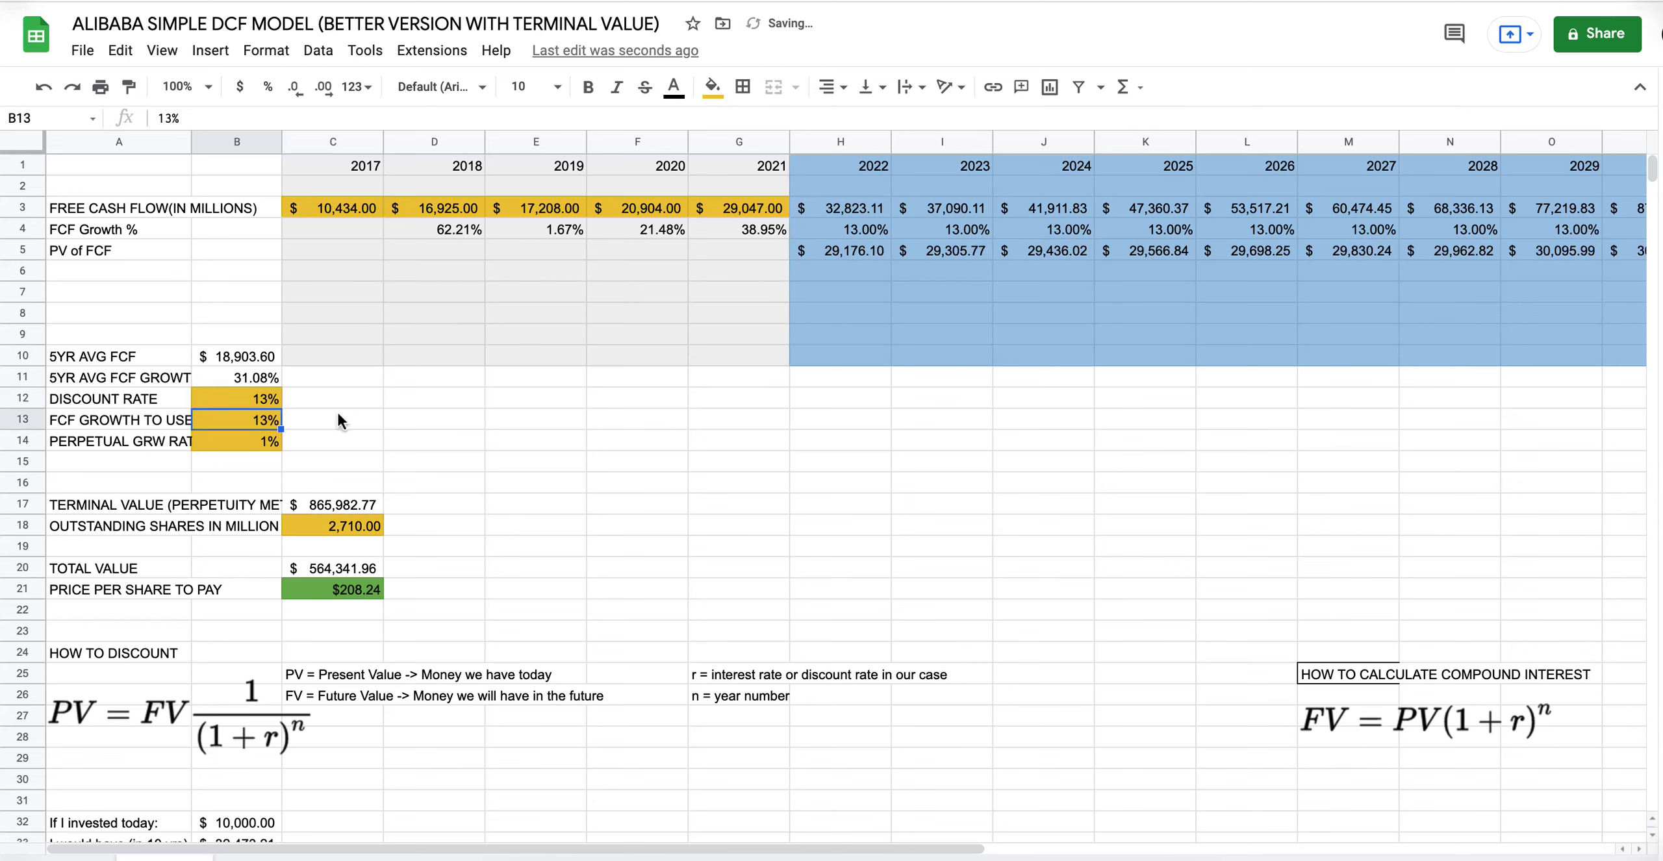
click(251, 398)
click(252, 422)
click(258, 400)
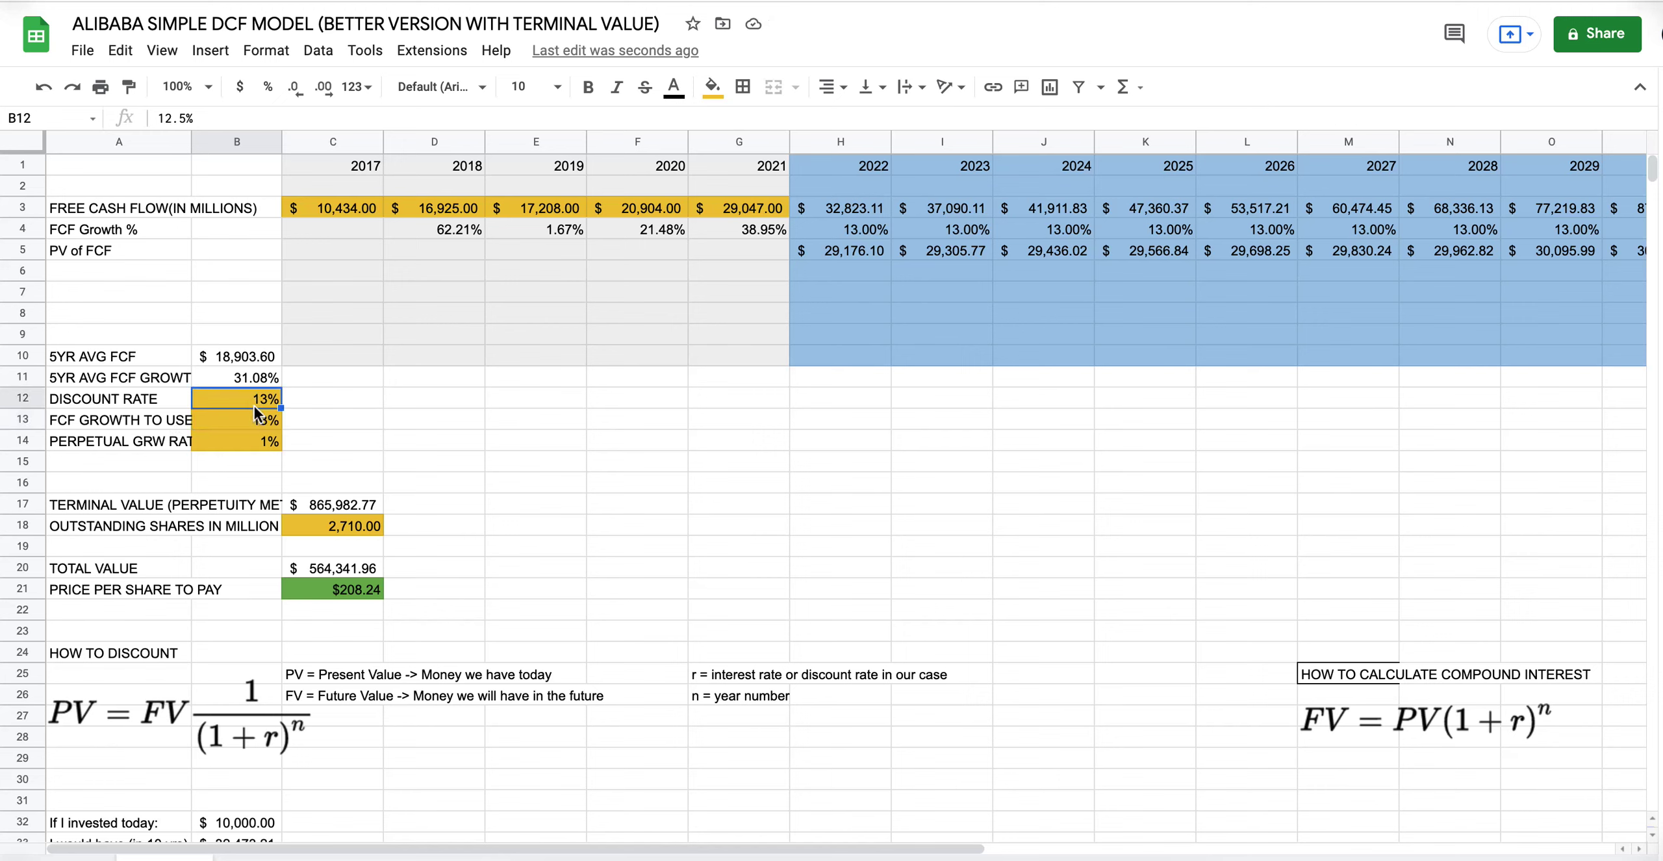
Step: Set the FCF growth to use in B13 to 18% and check the price per share against the discount rate
click(254, 412)
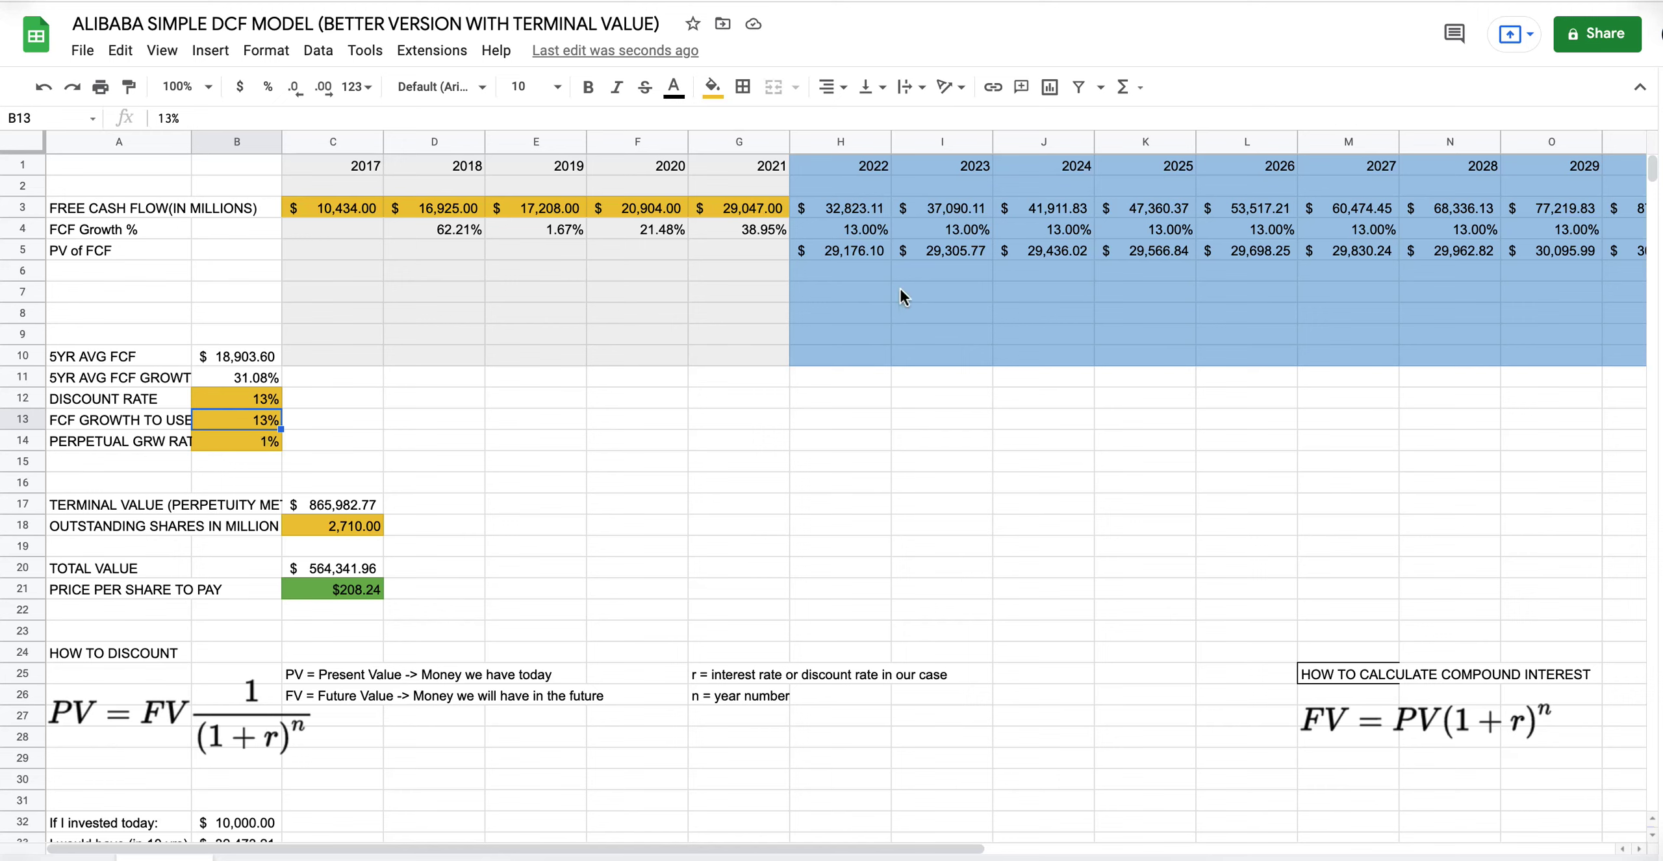
text(18)
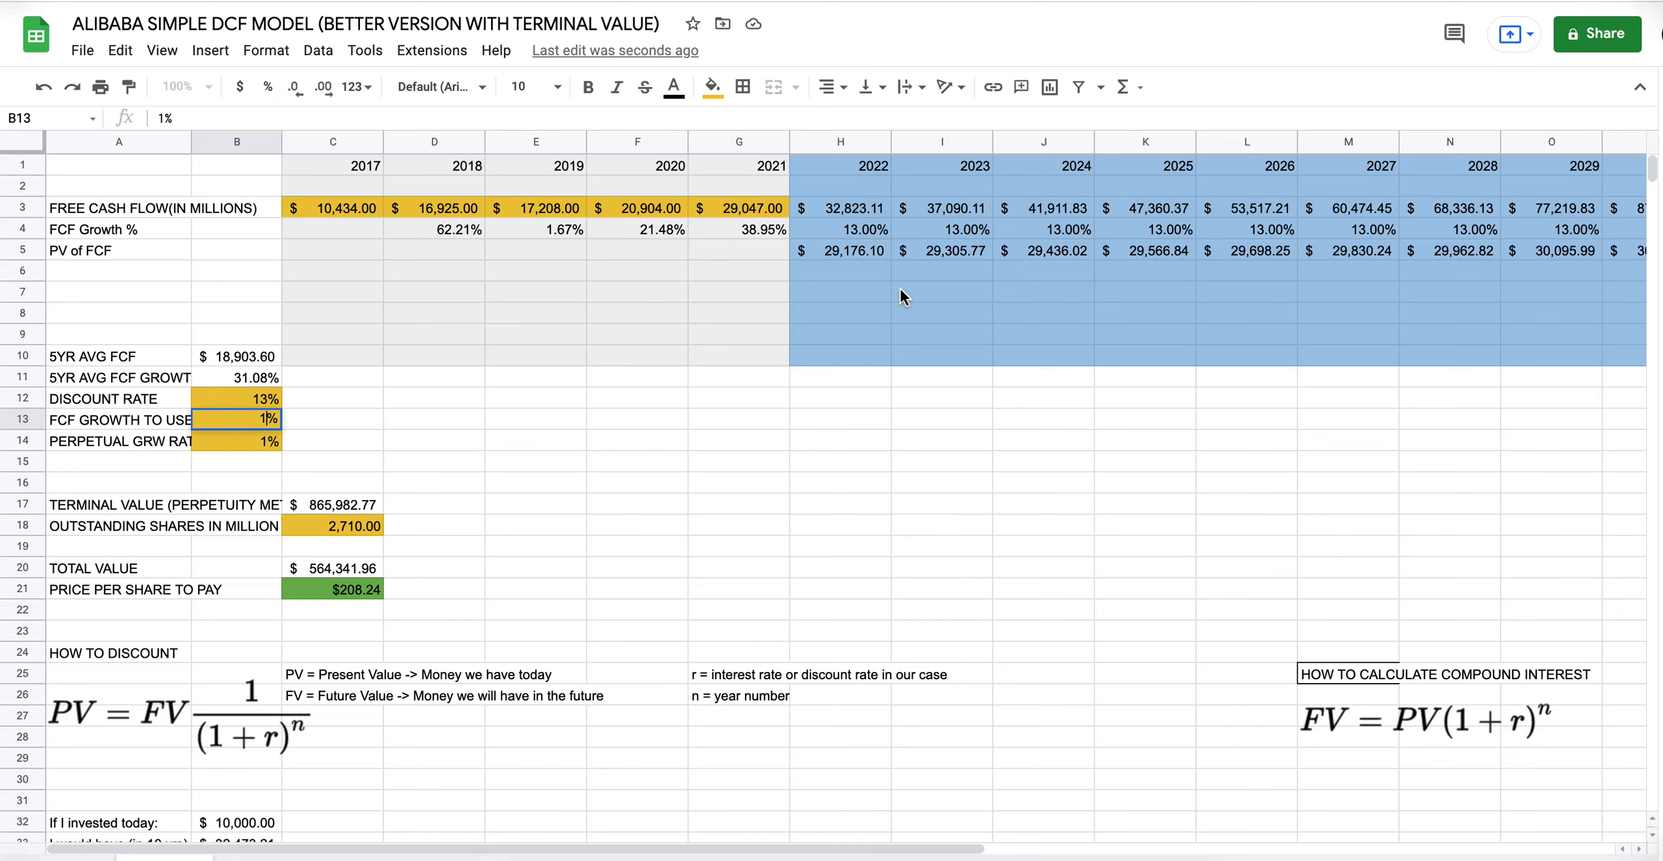
key(Return)
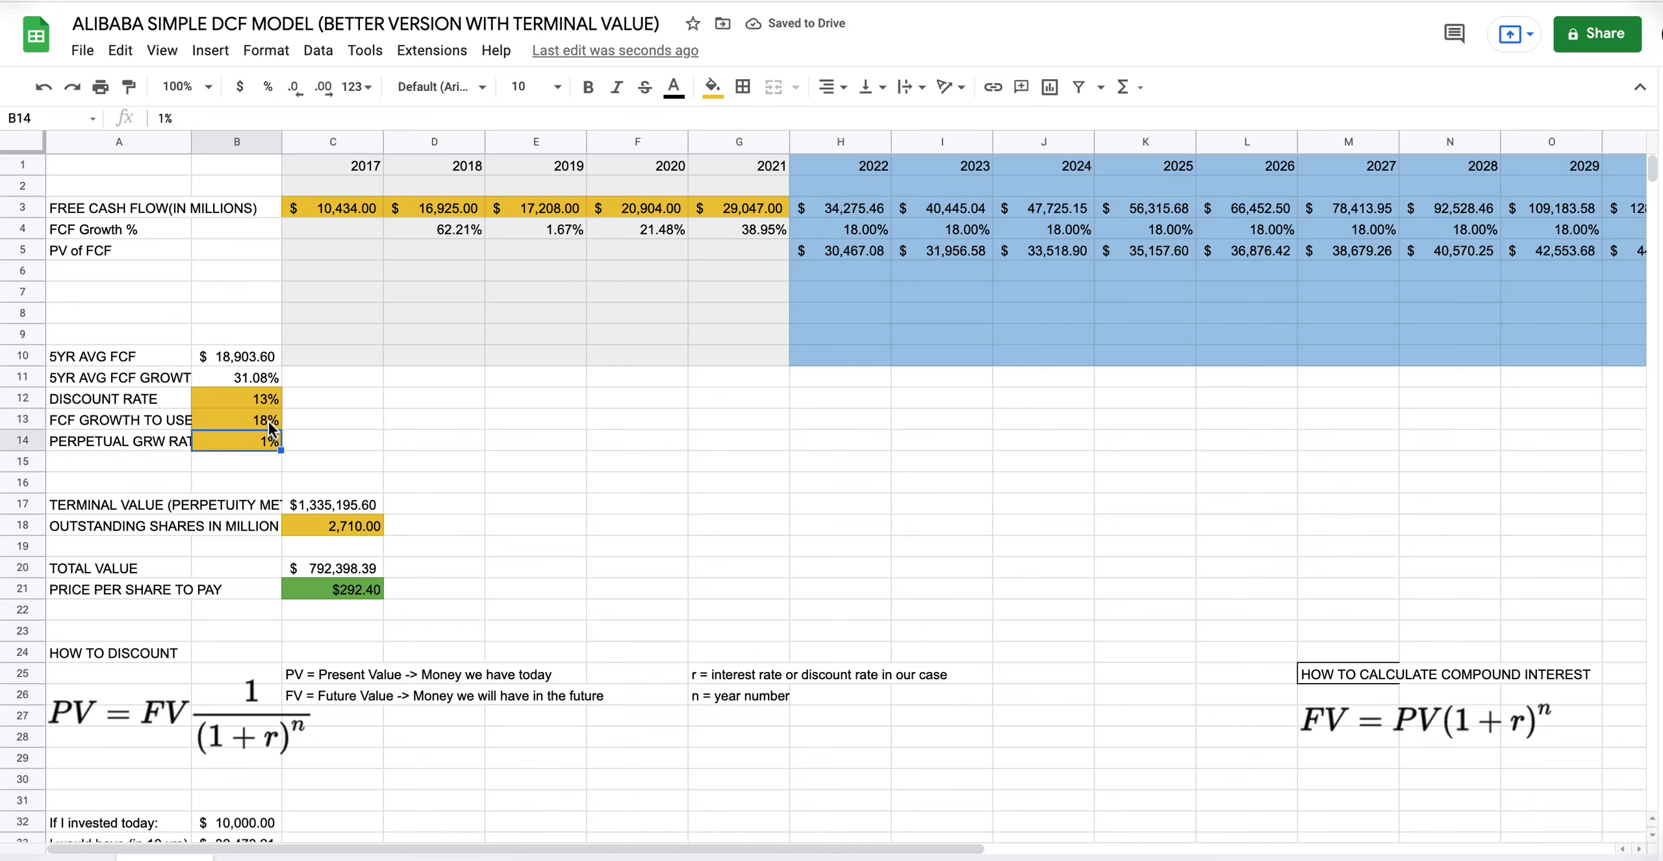
click(344, 593)
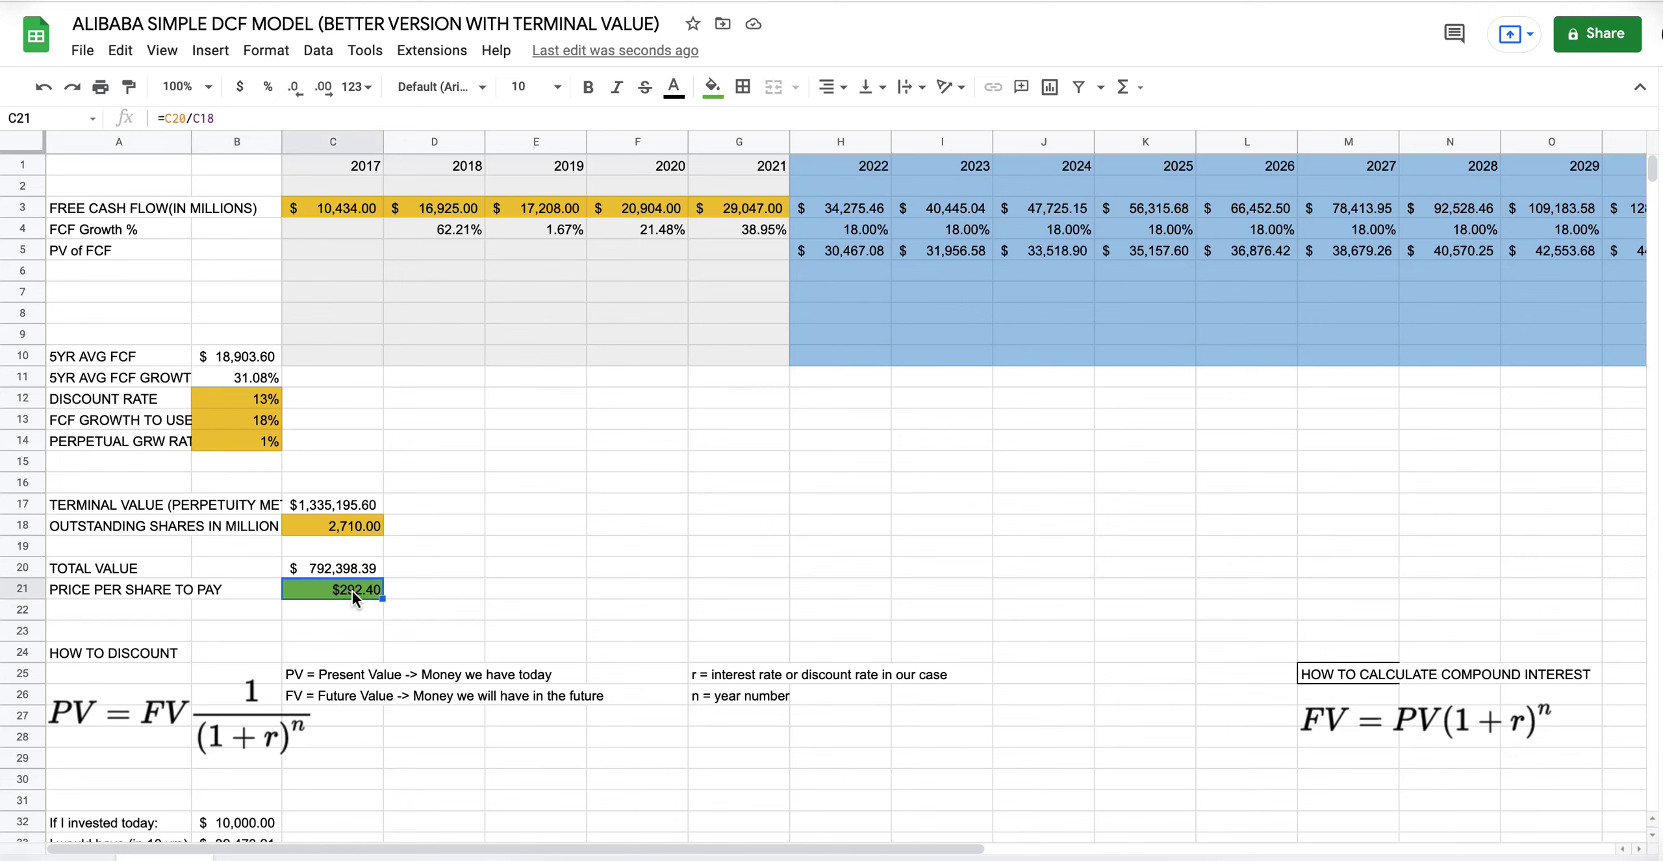
click(263, 402)
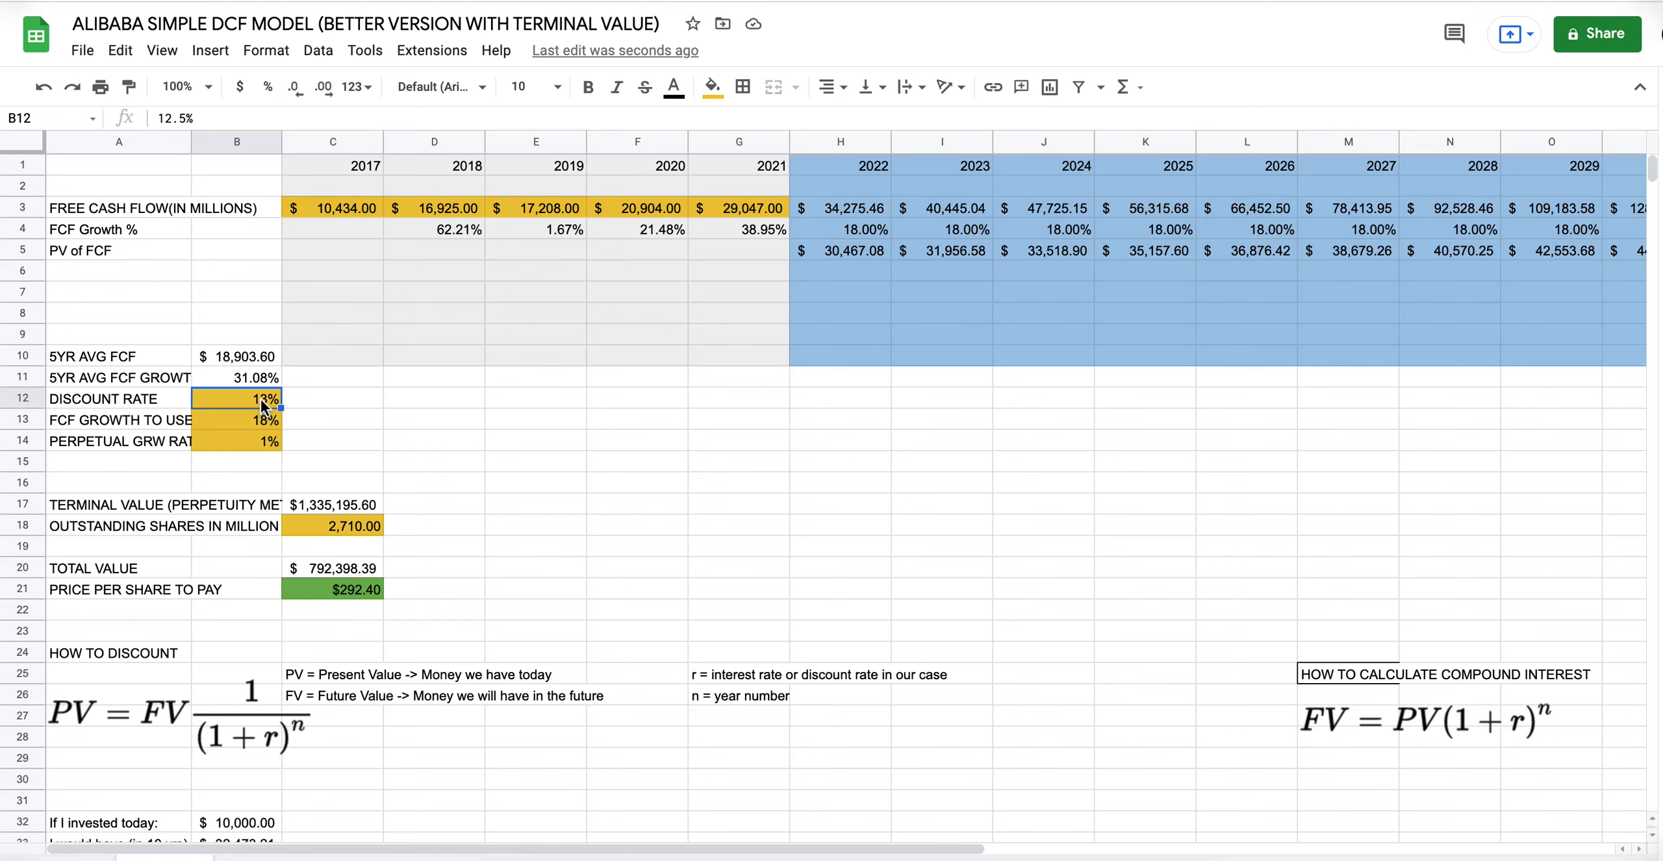
click(351, 593)
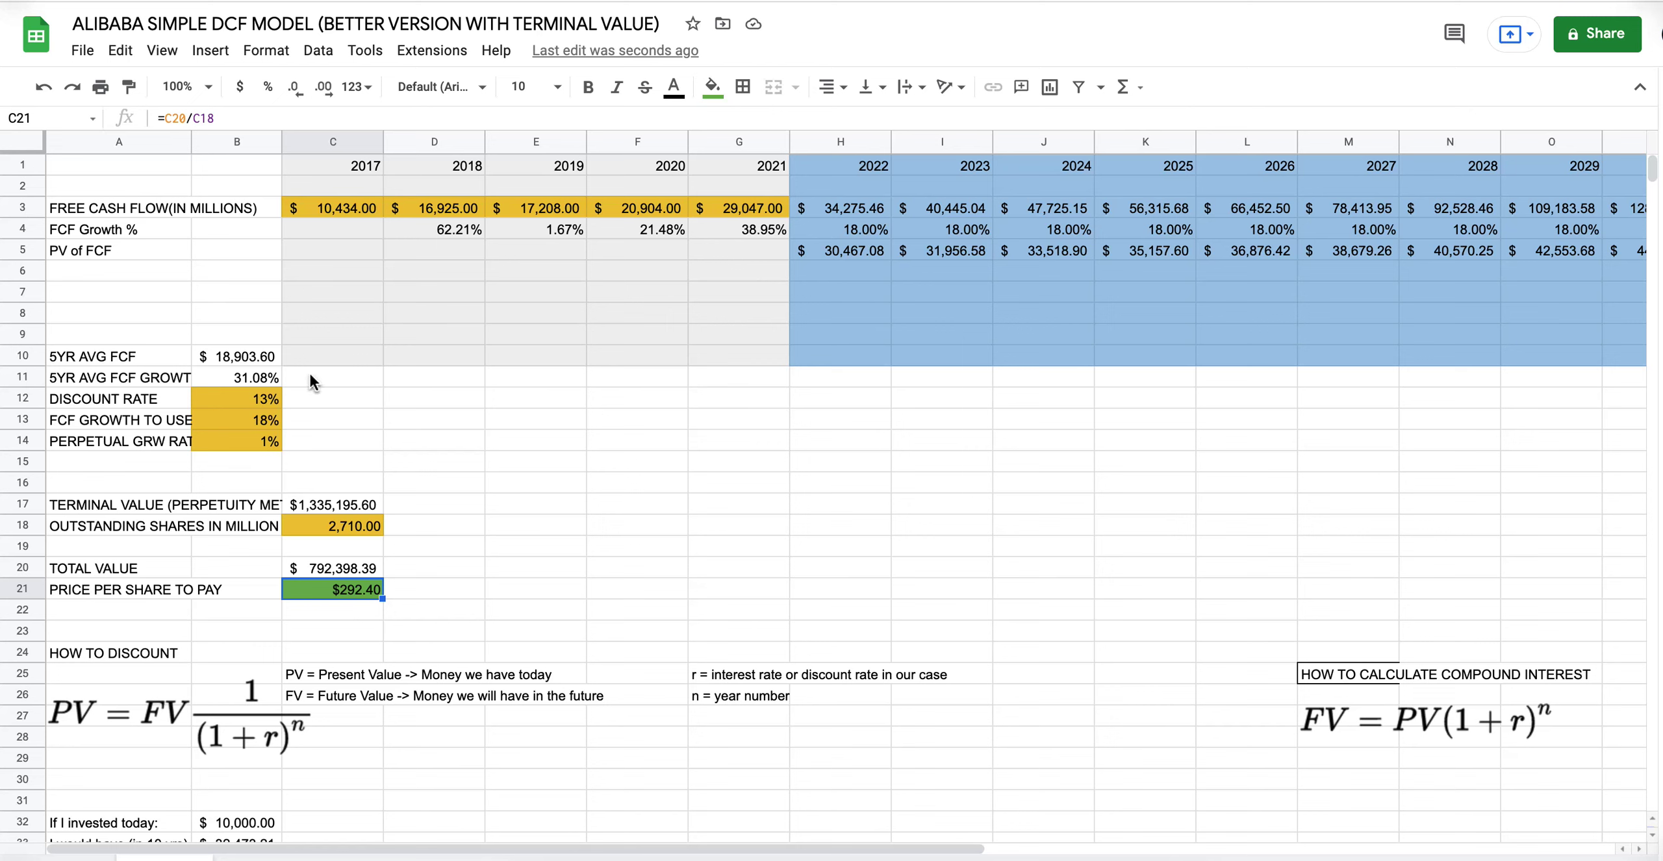
Step: Set the FCF growth to use in B13 to 10% and check the recalculated price per share in C21
click(246, 422)
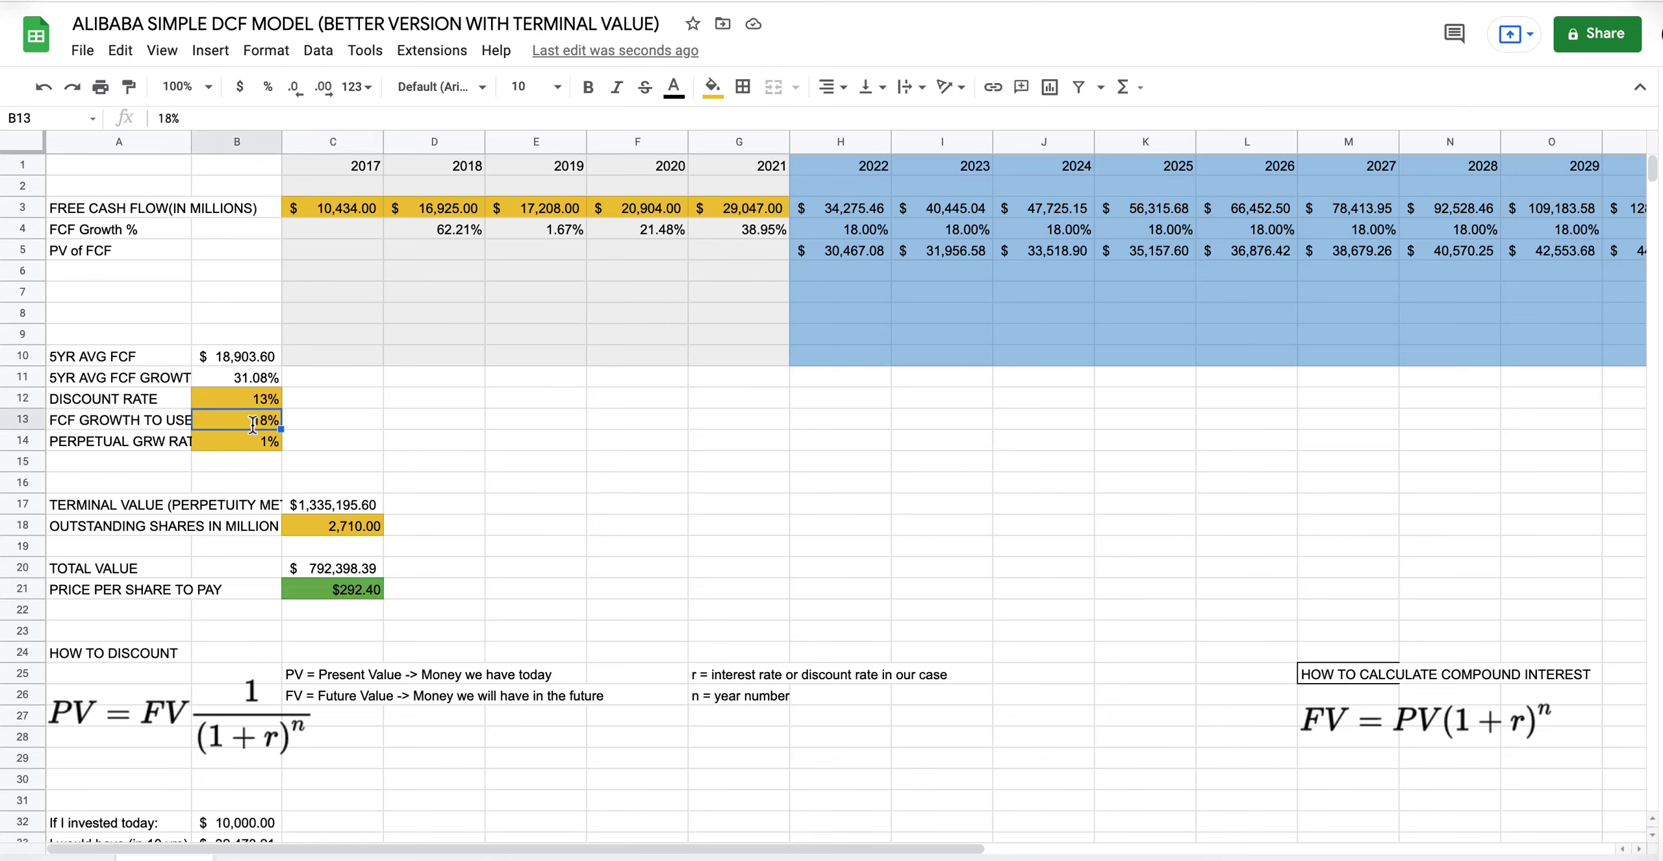
text(10)
key(Return)
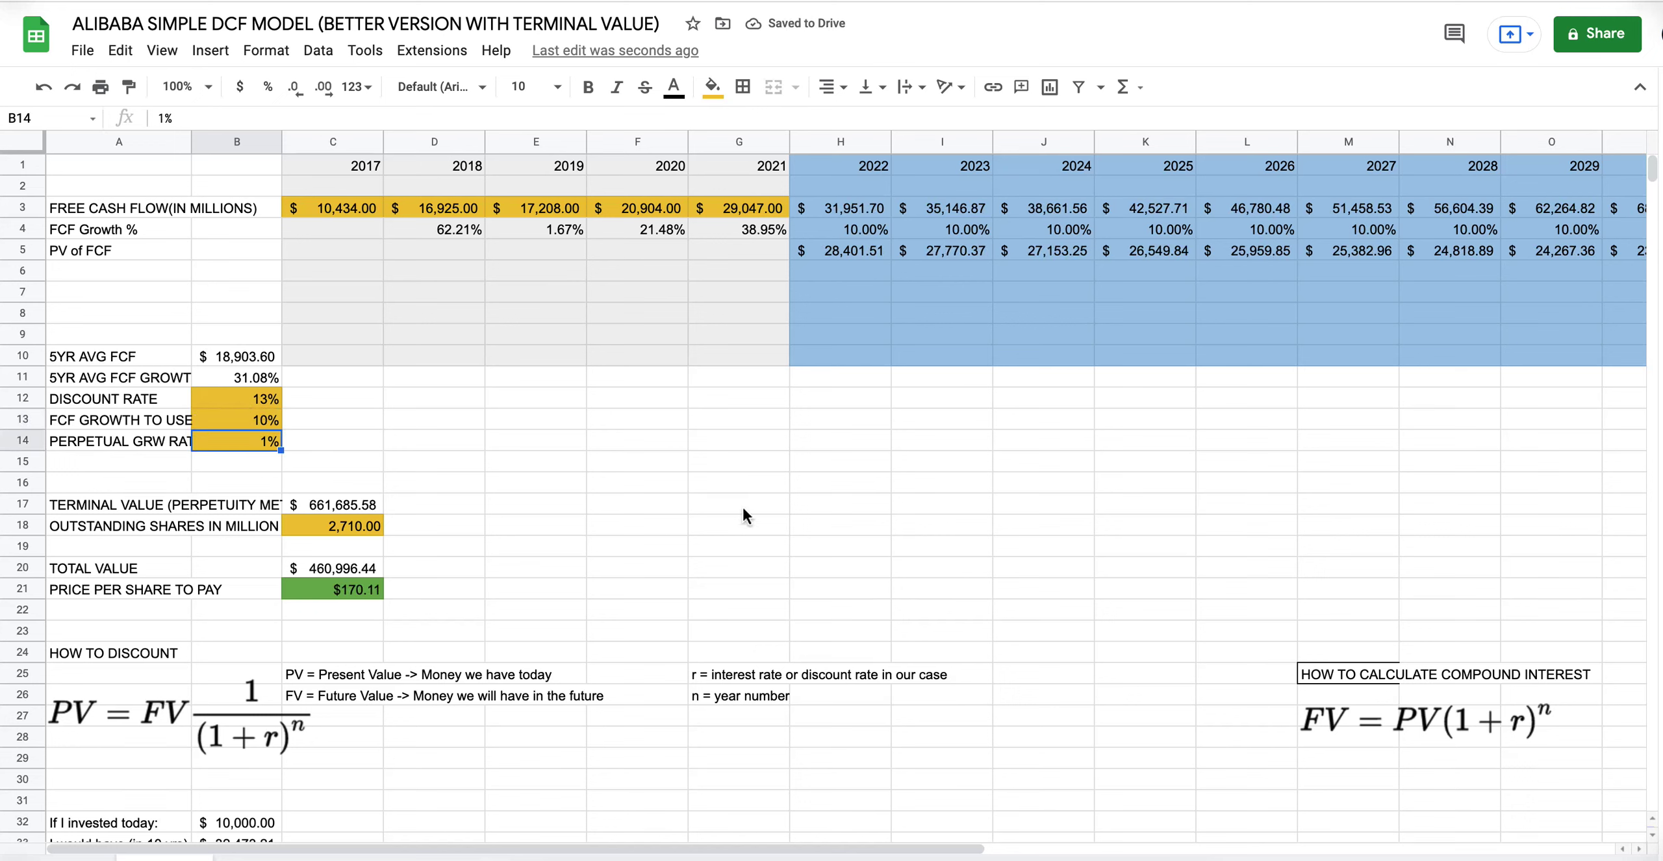
click(345, 592)
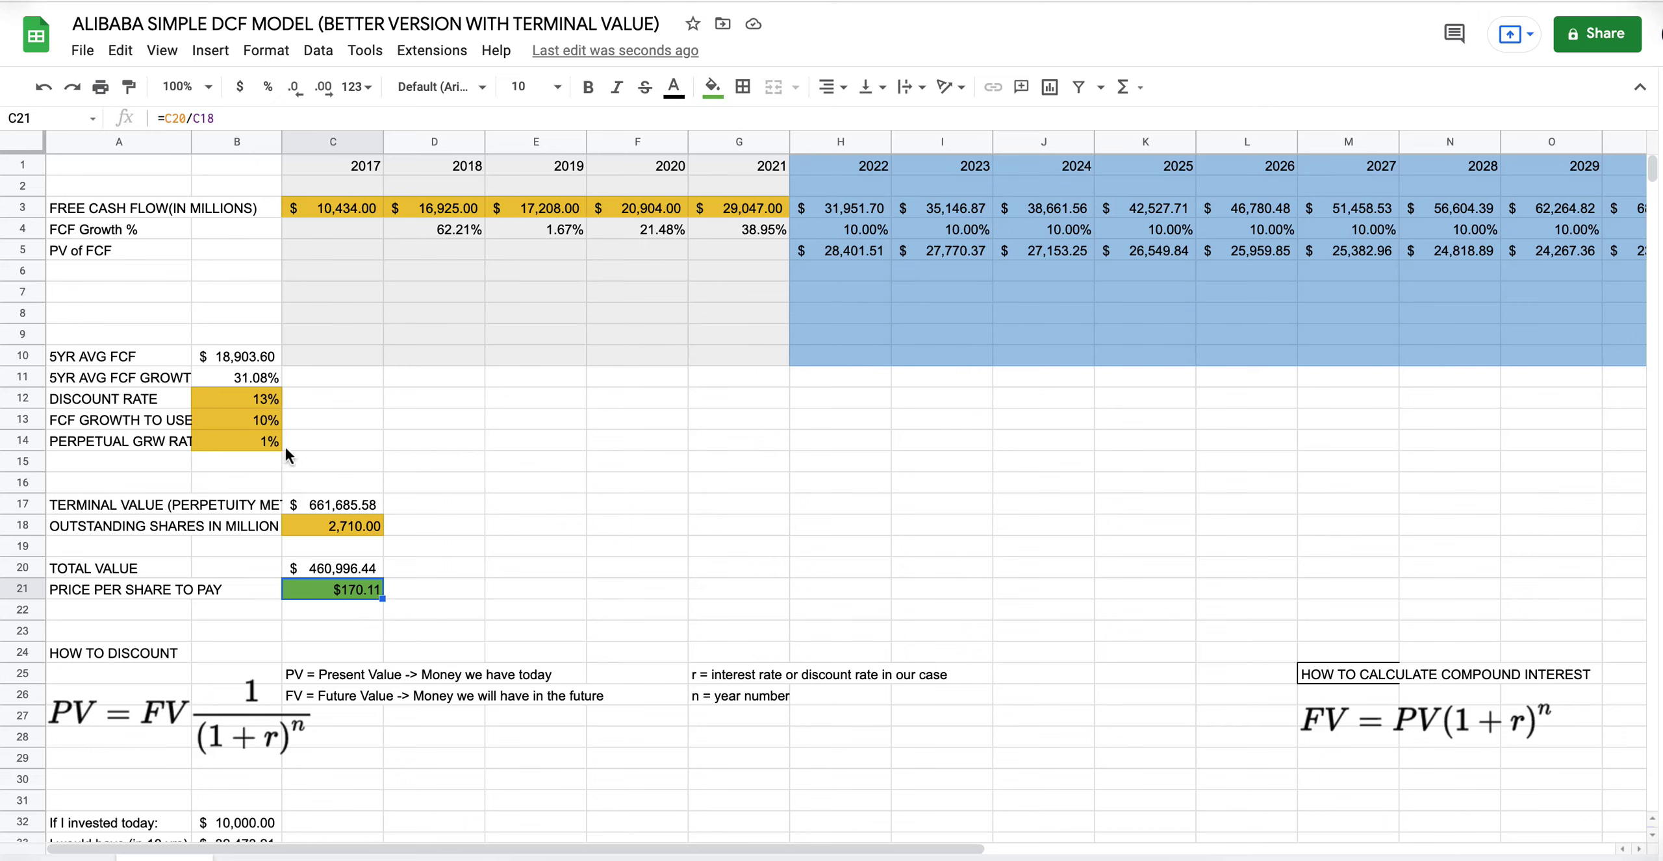
Step: Set the discount rate in B12 to 17% and check the recalculated price per share in C21
click(254, 401)
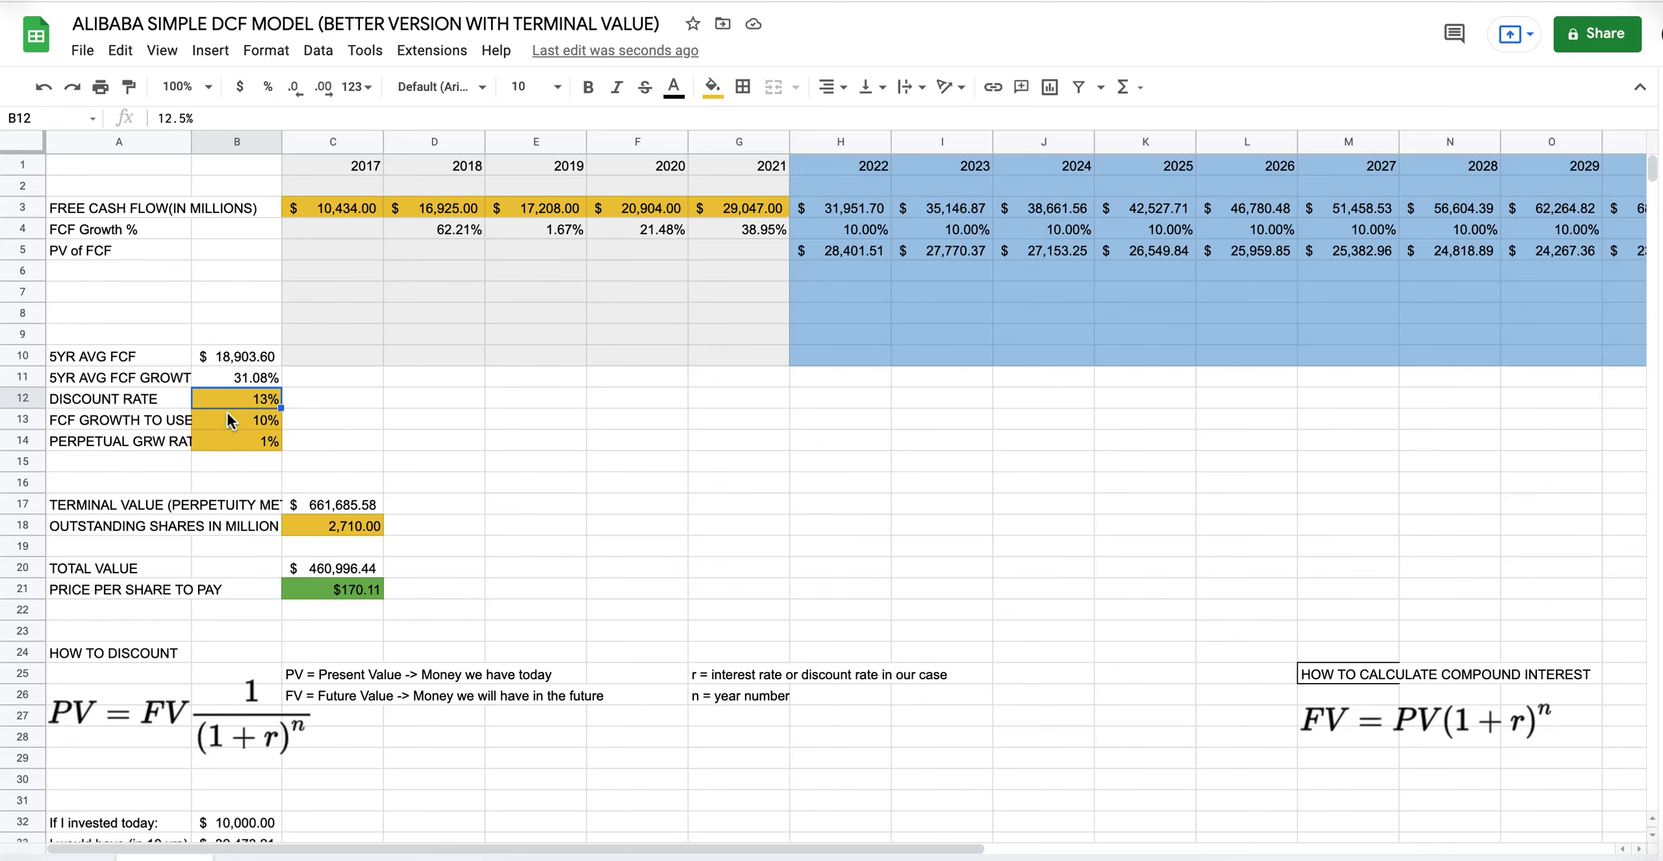
text(17)
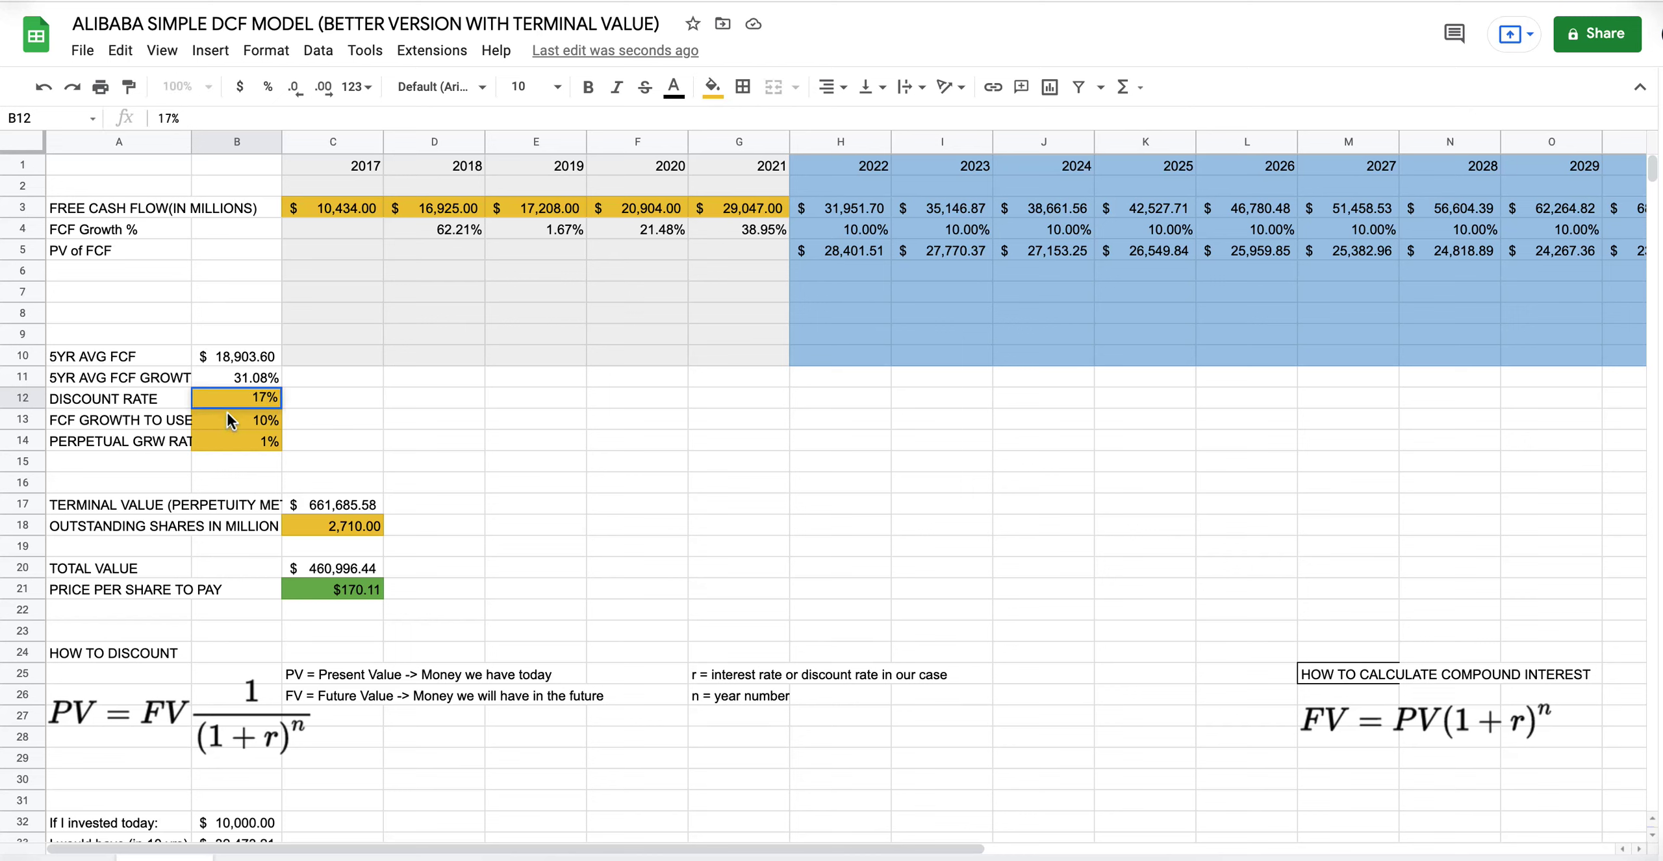
key(Return)
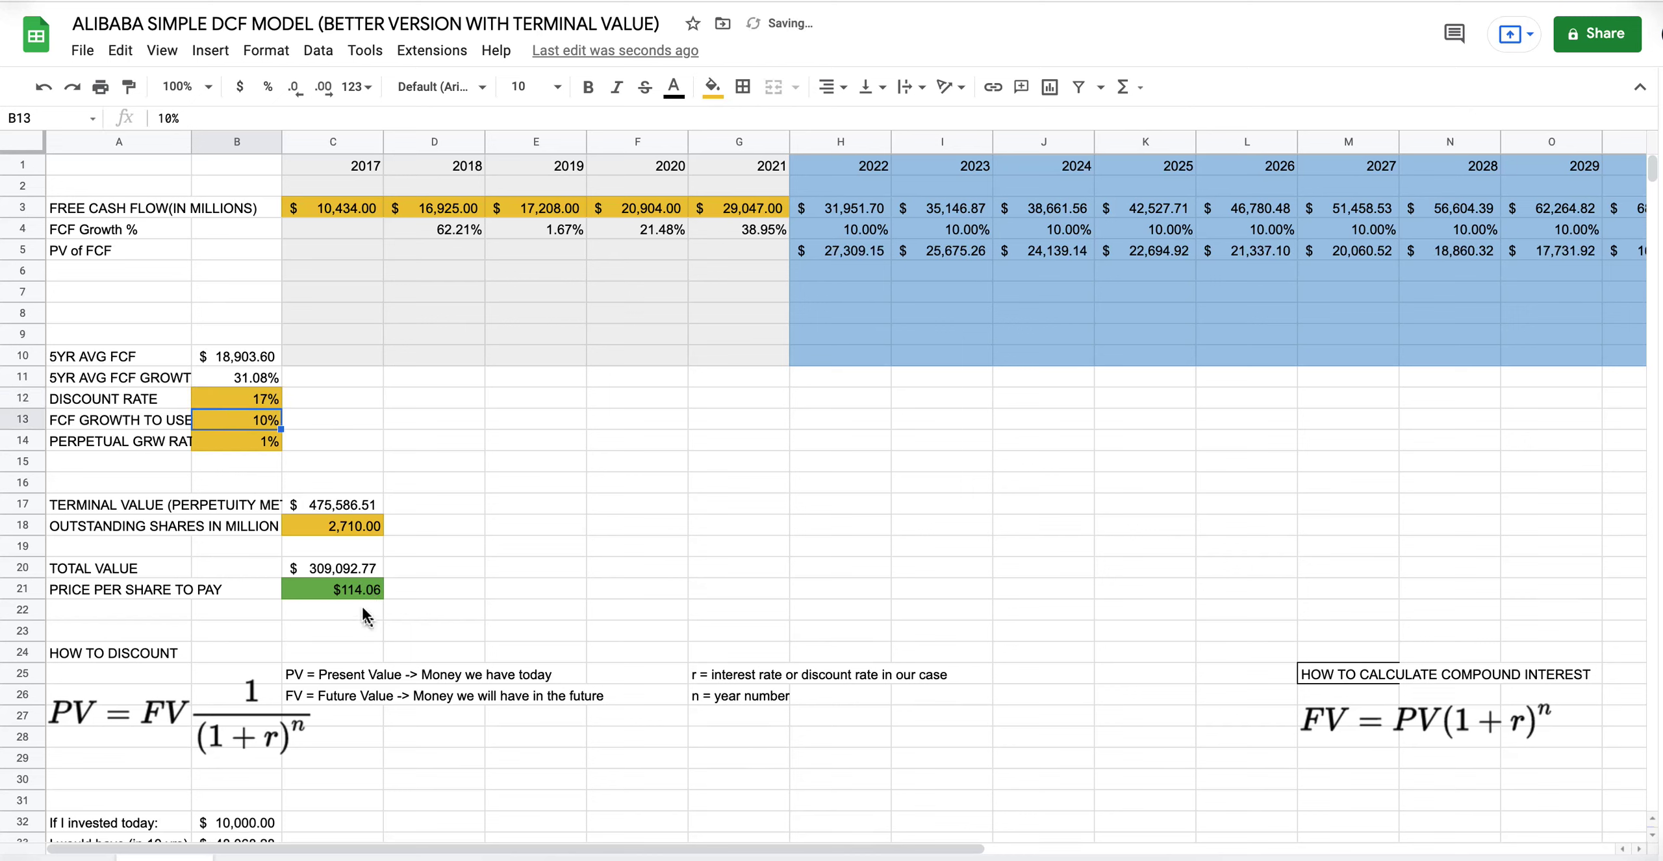
click(346, 593)
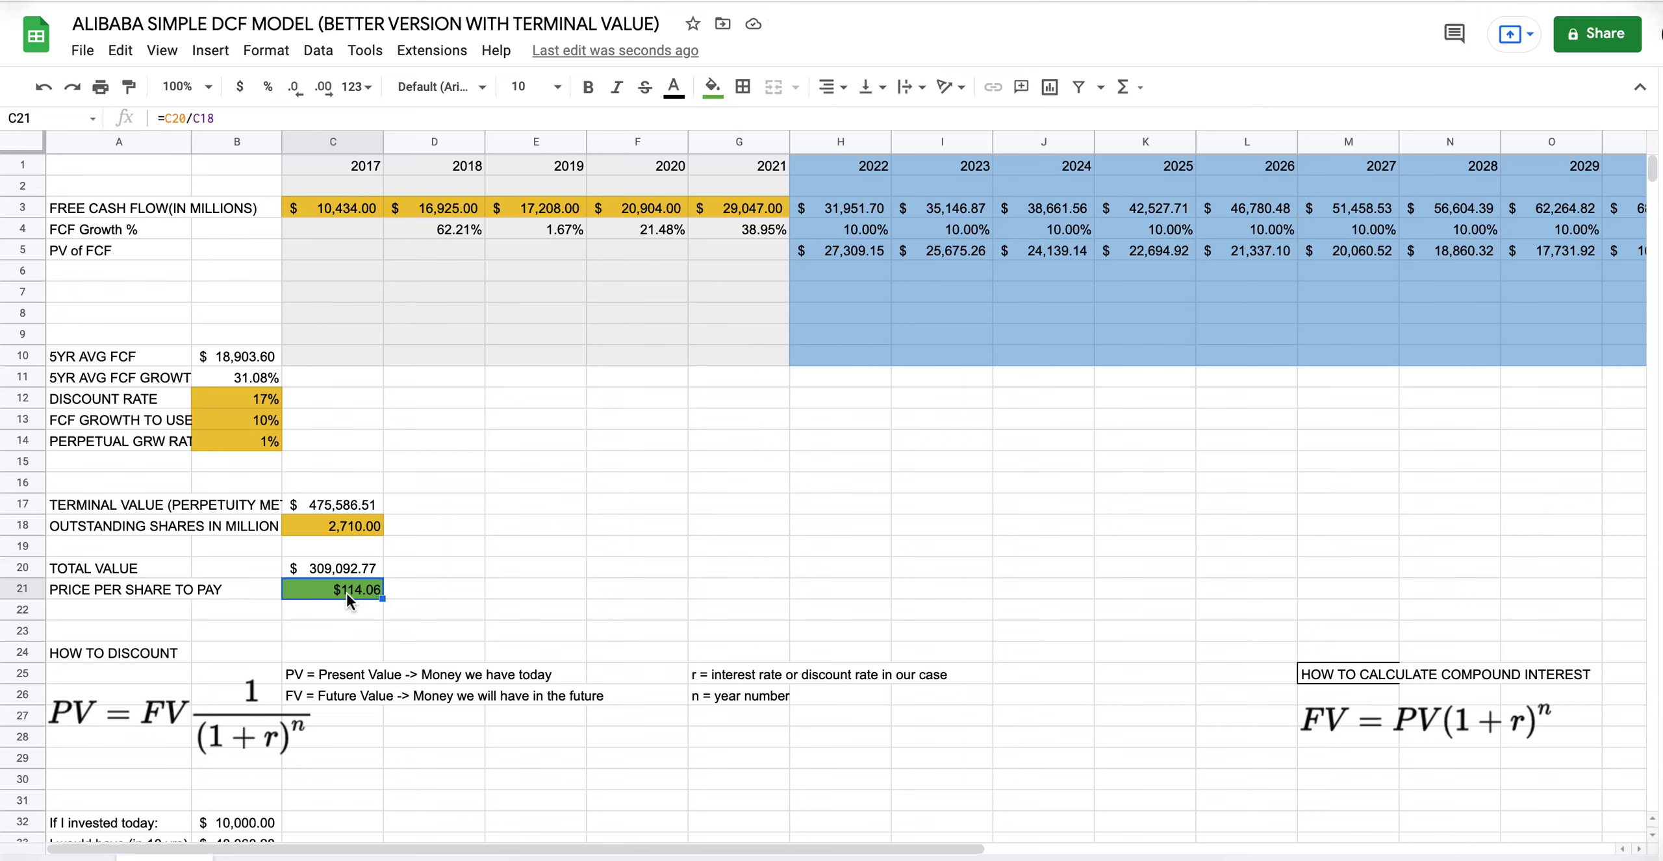
Step: Set the discount rate in B12 to 16% and check the recalculated price per share in C21
click(235, 399)
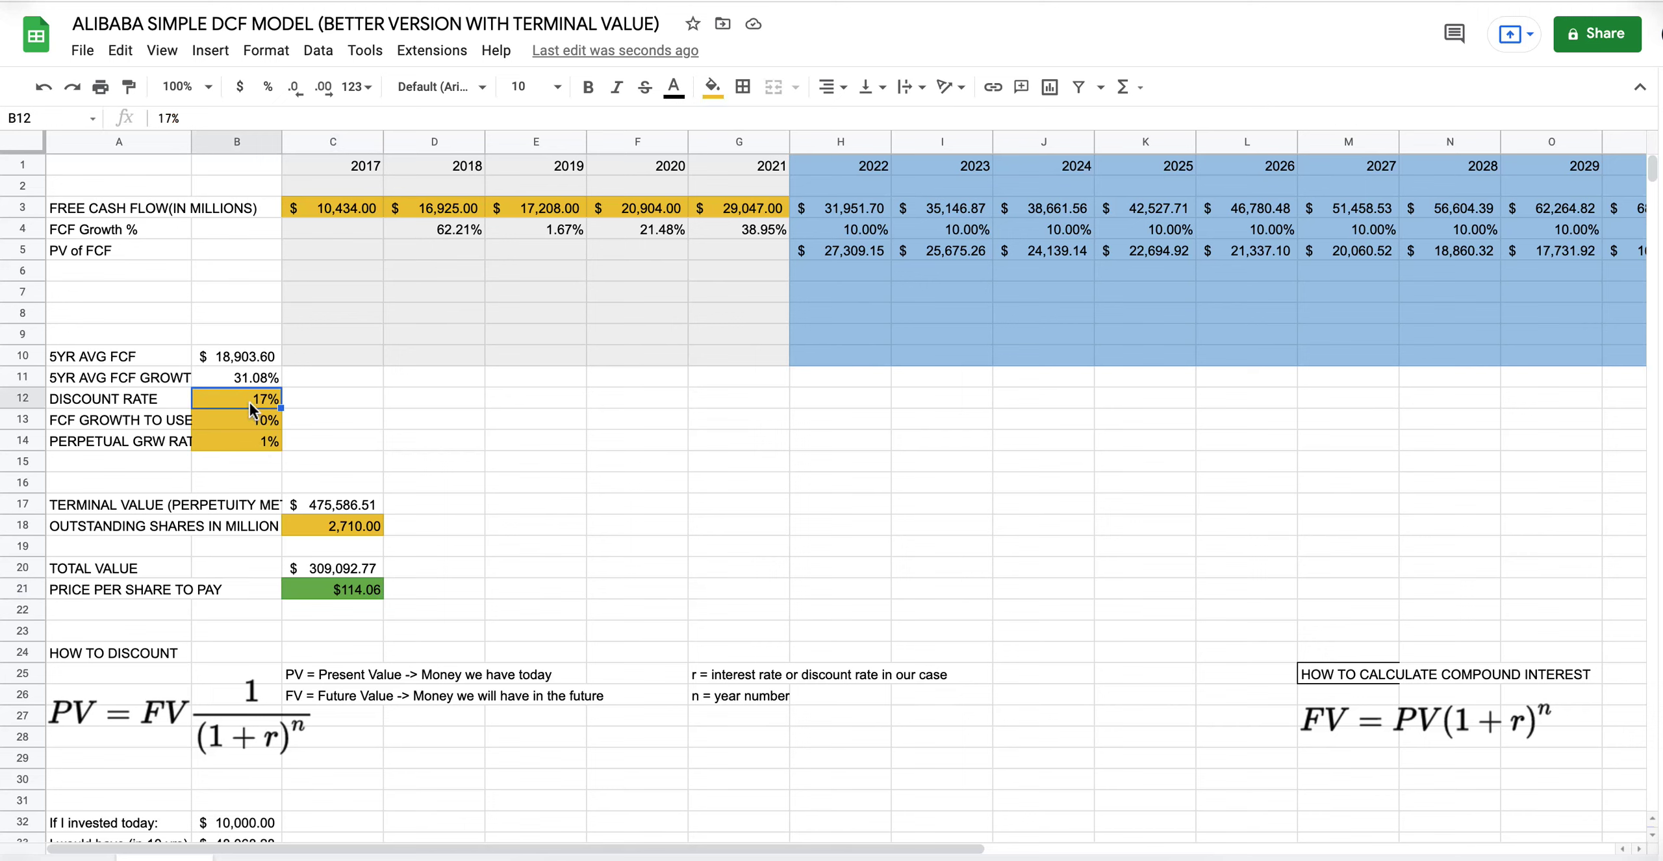
text(16)
key(Return)
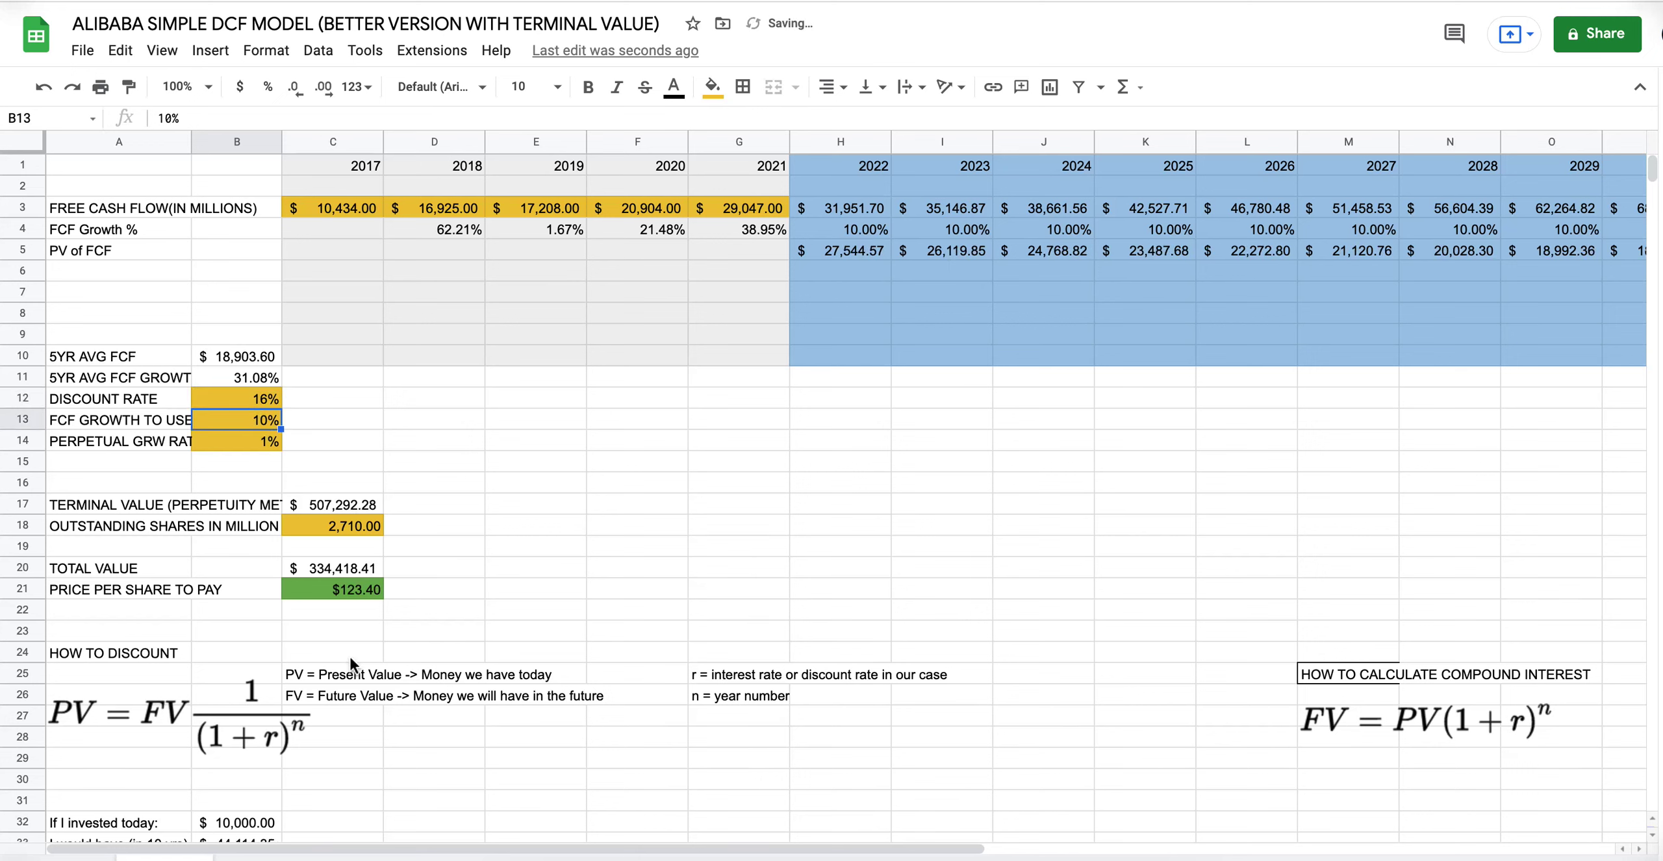
click(344, 591)
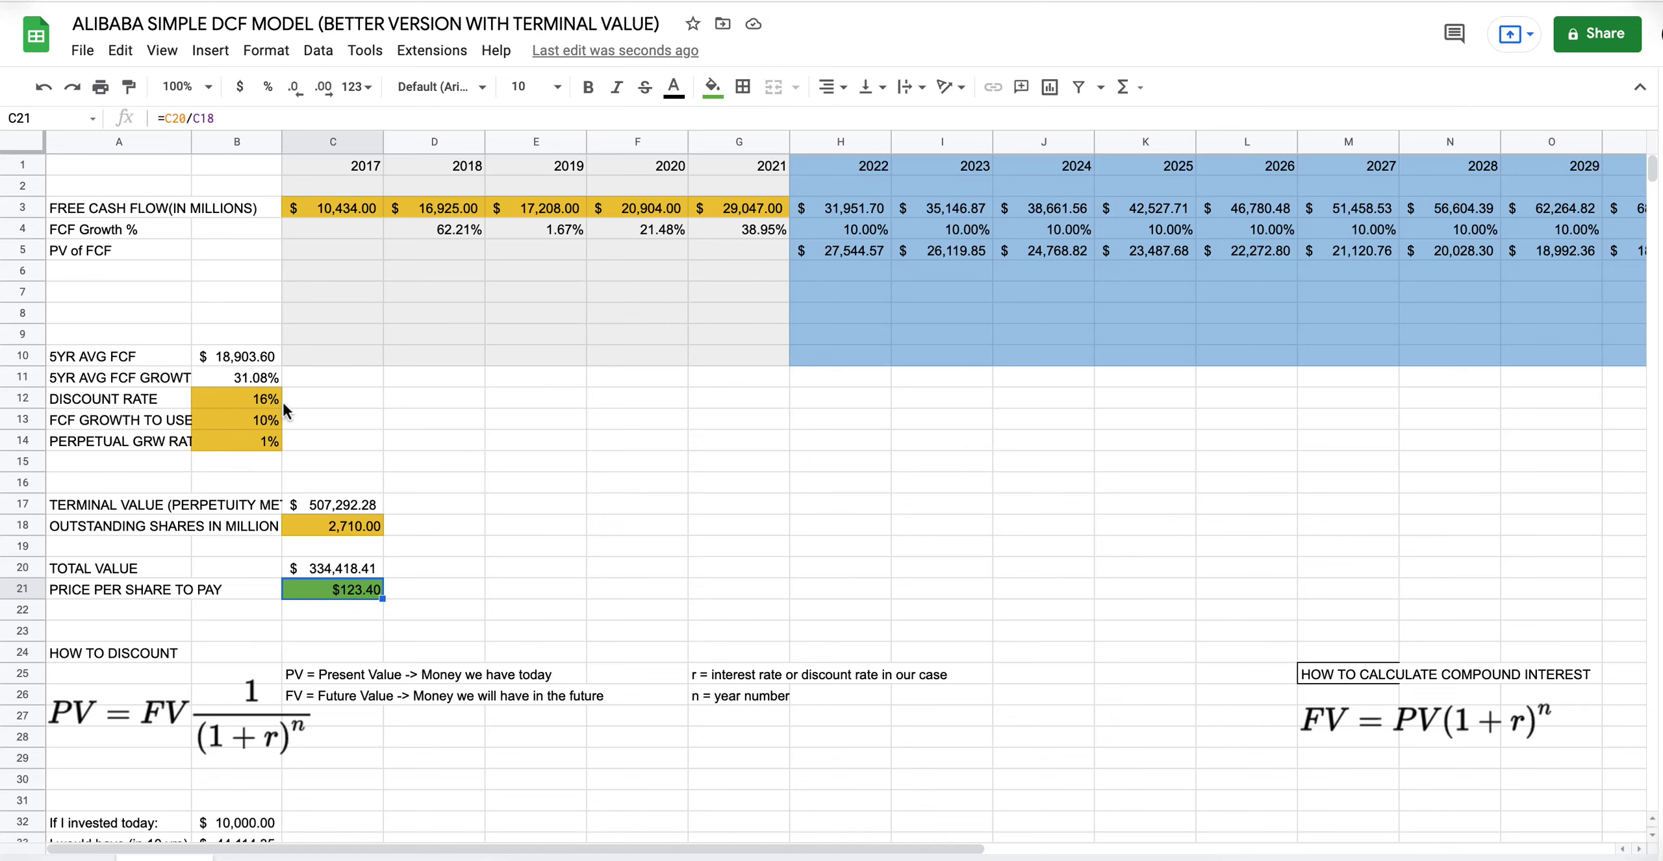
Step: Set the perpetual growth rate in B14 to 2% and check the recalculated price per share in C21
click(266, 447)
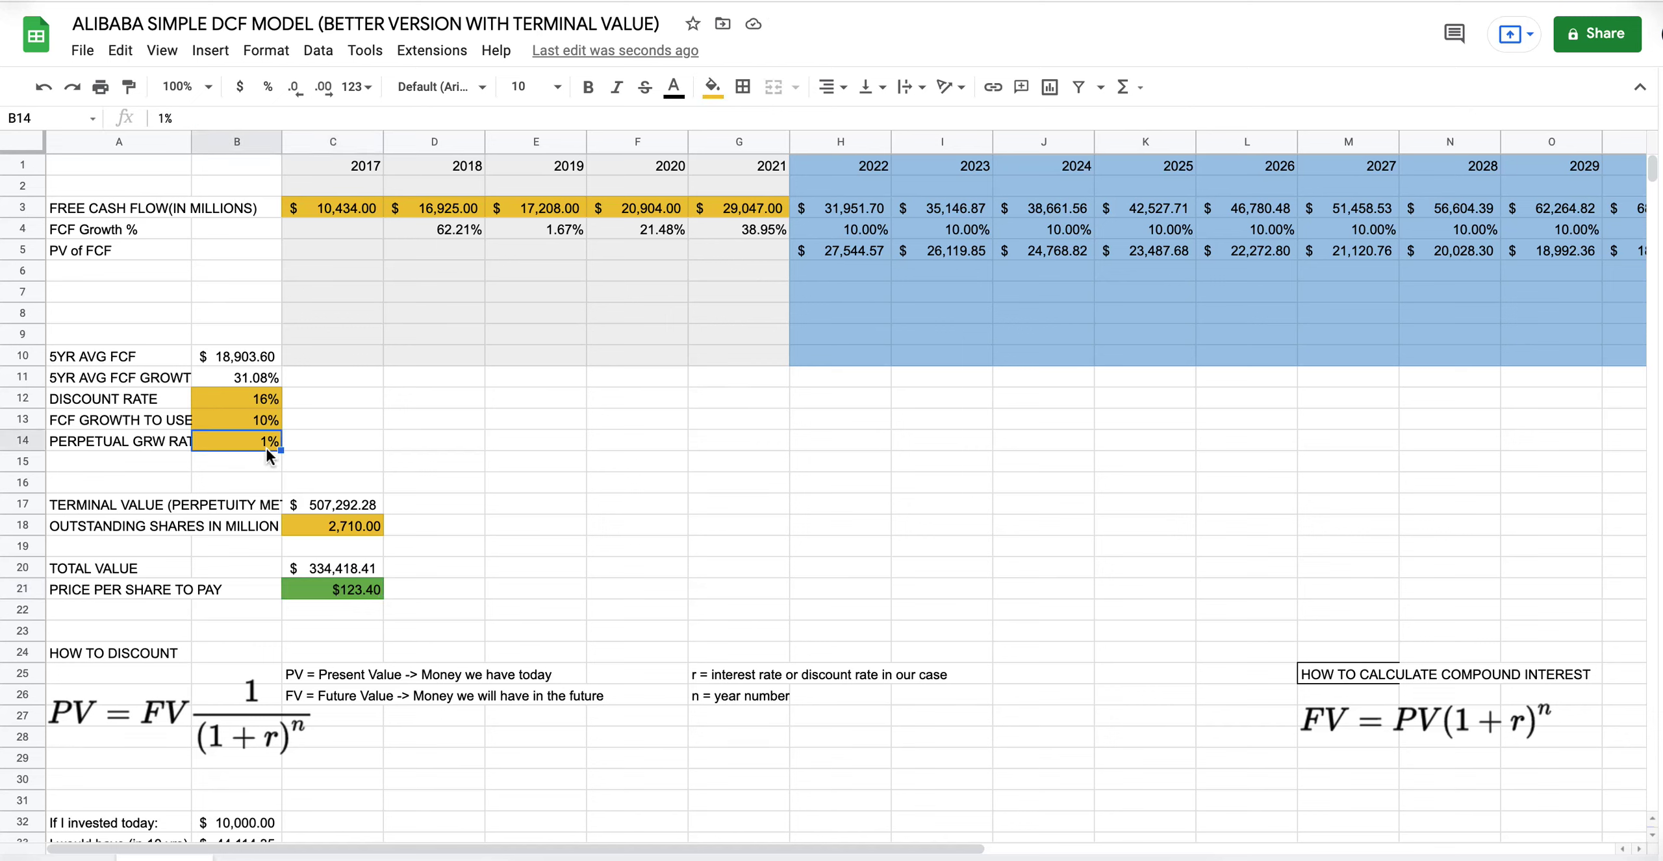
text(3)
key(Return)
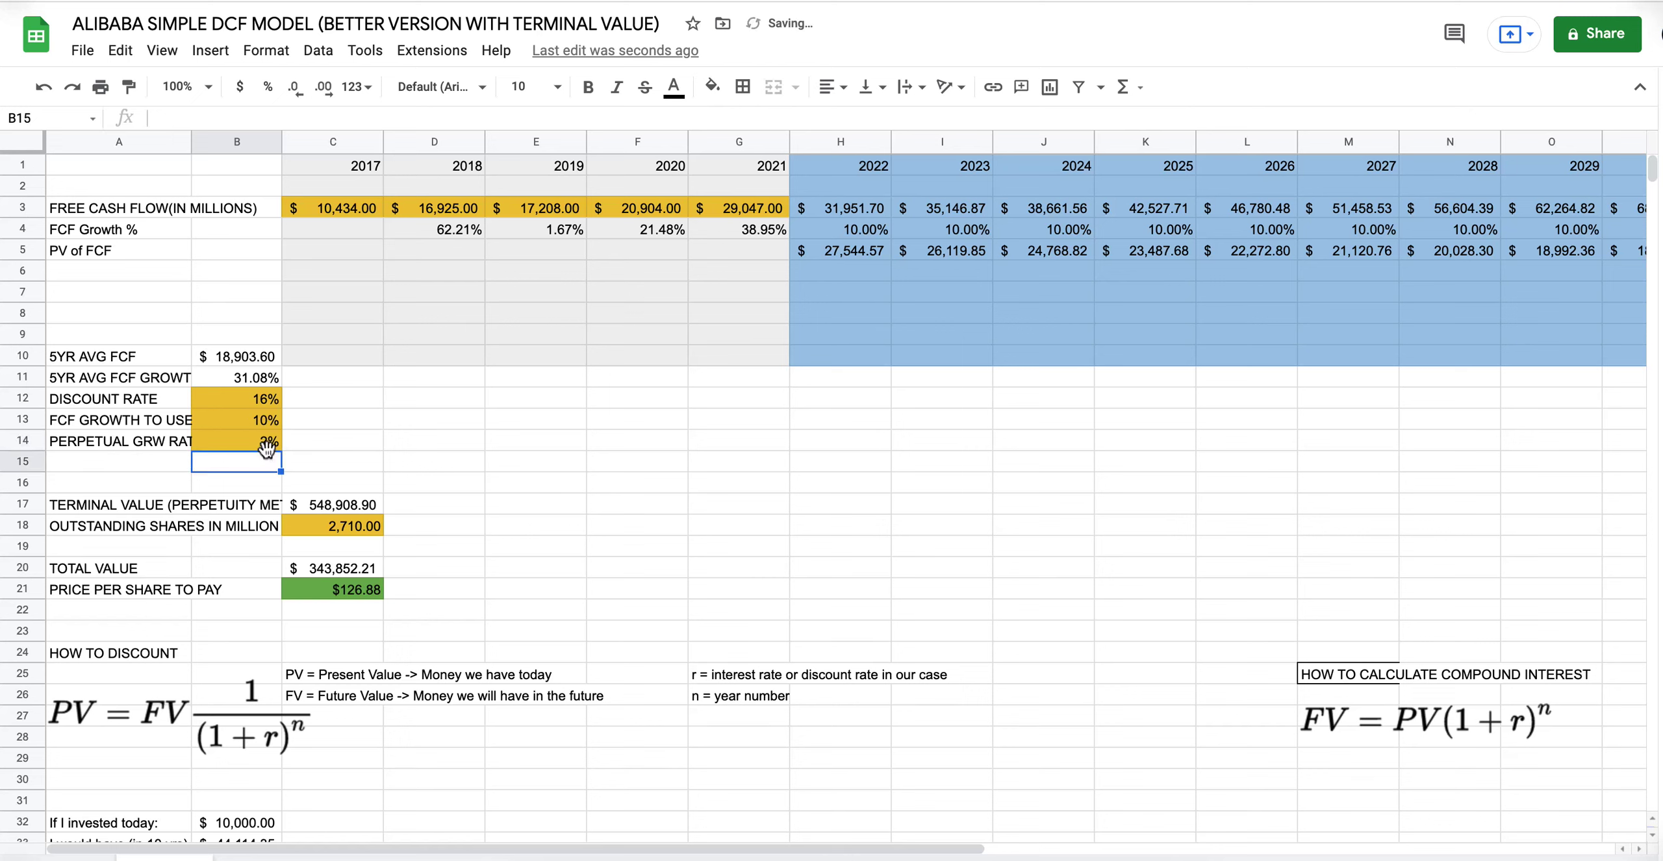
click(315, 591)
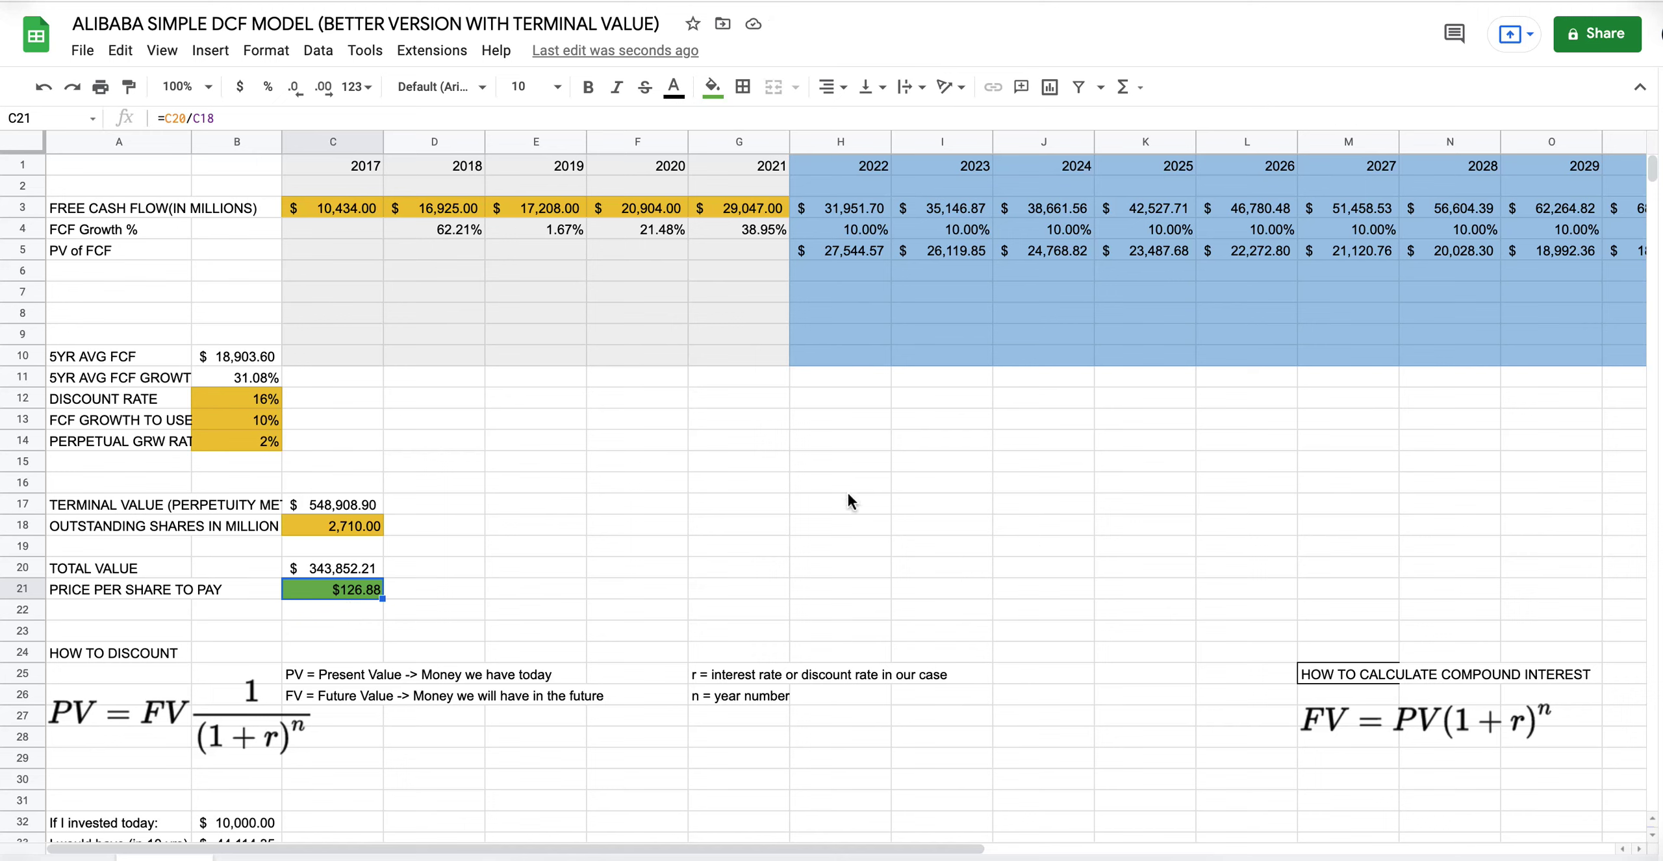
click(878, 486)
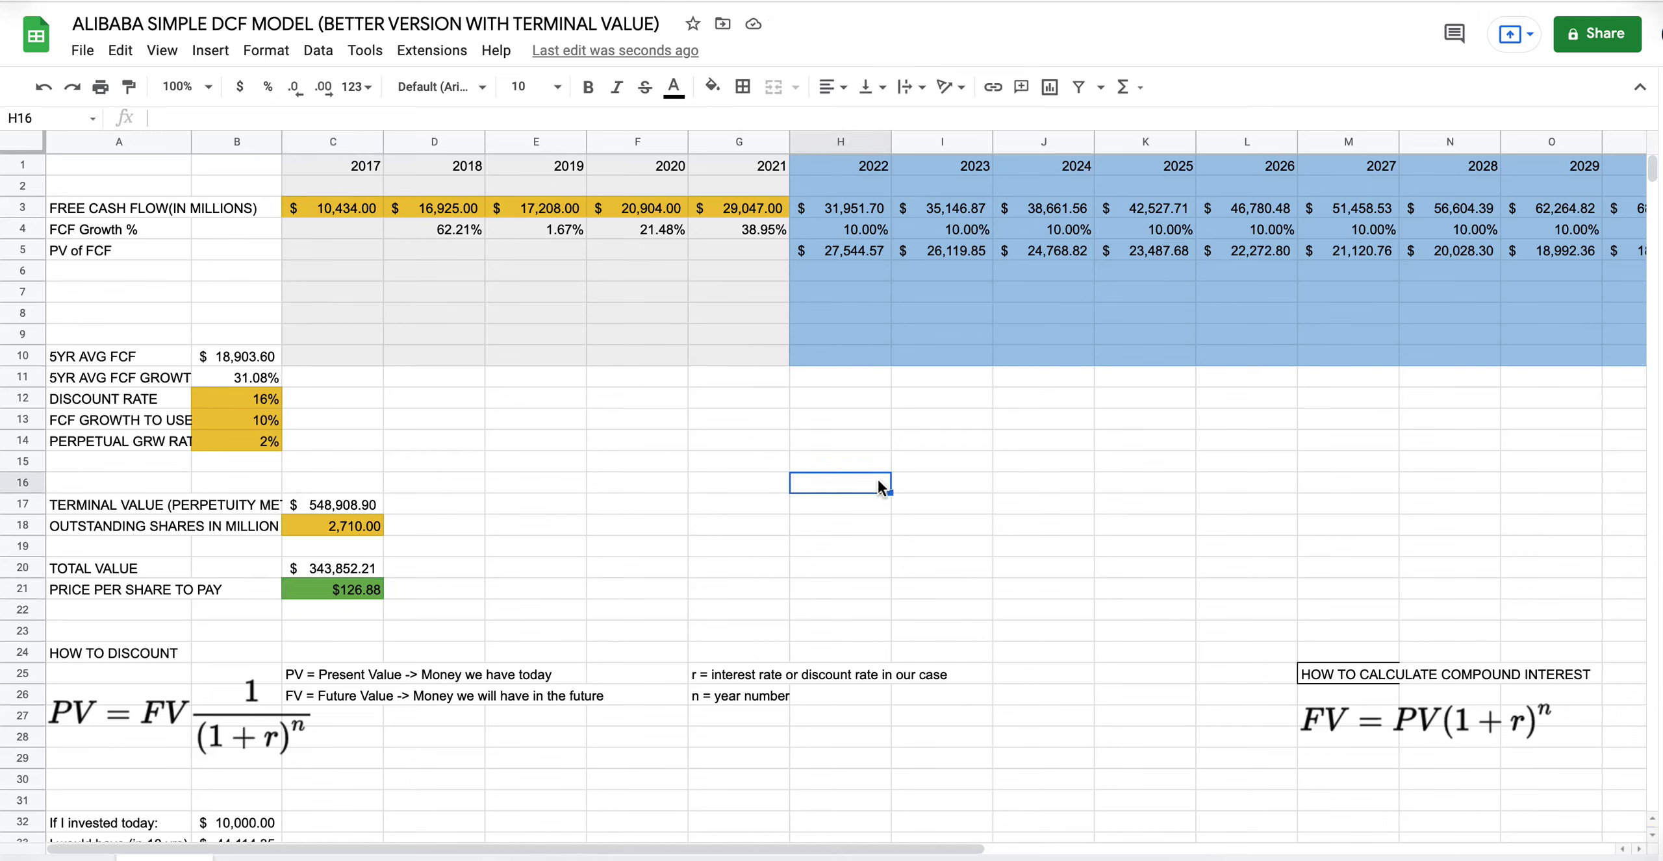